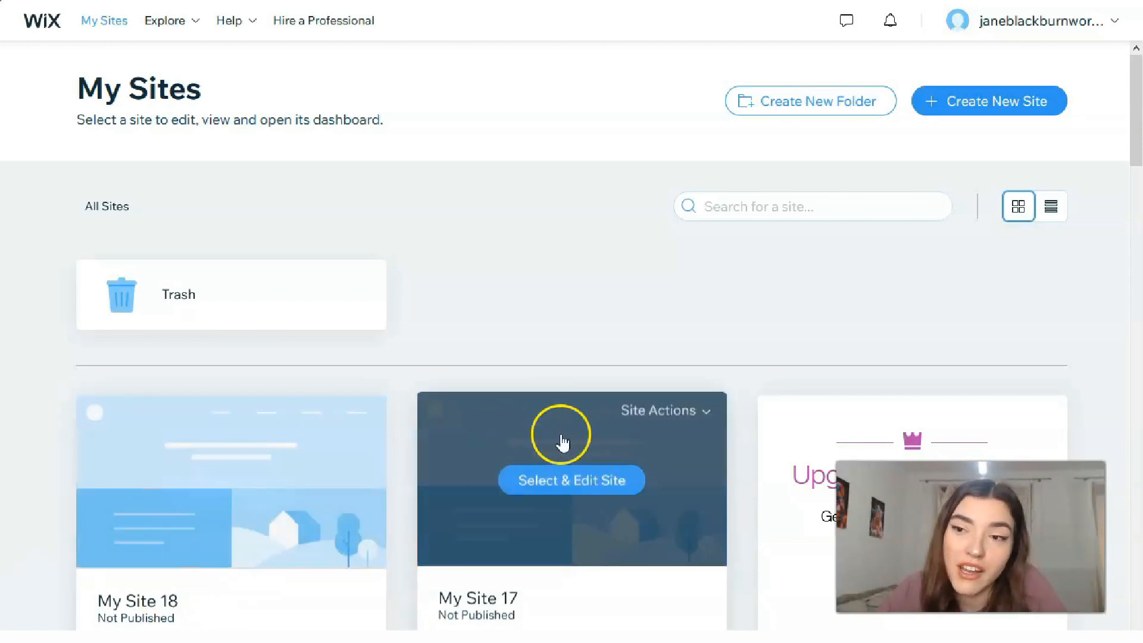
Create a new site of the Portfolio & CV kind, built with the Editor from a template.
left_click(1032, 99)
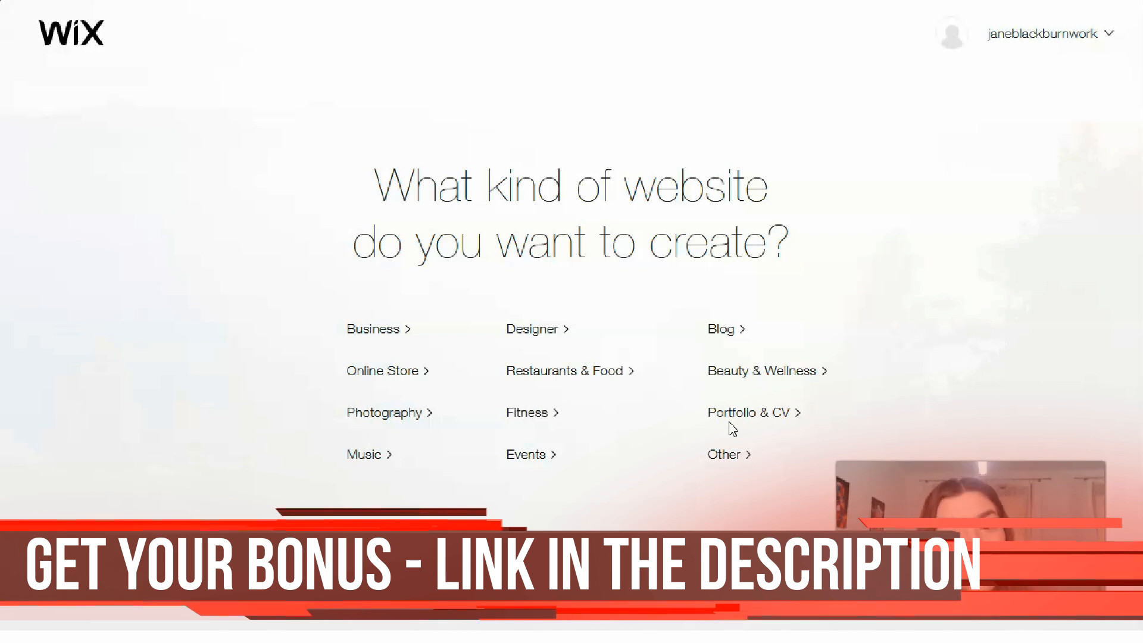
left_click(738, 400)
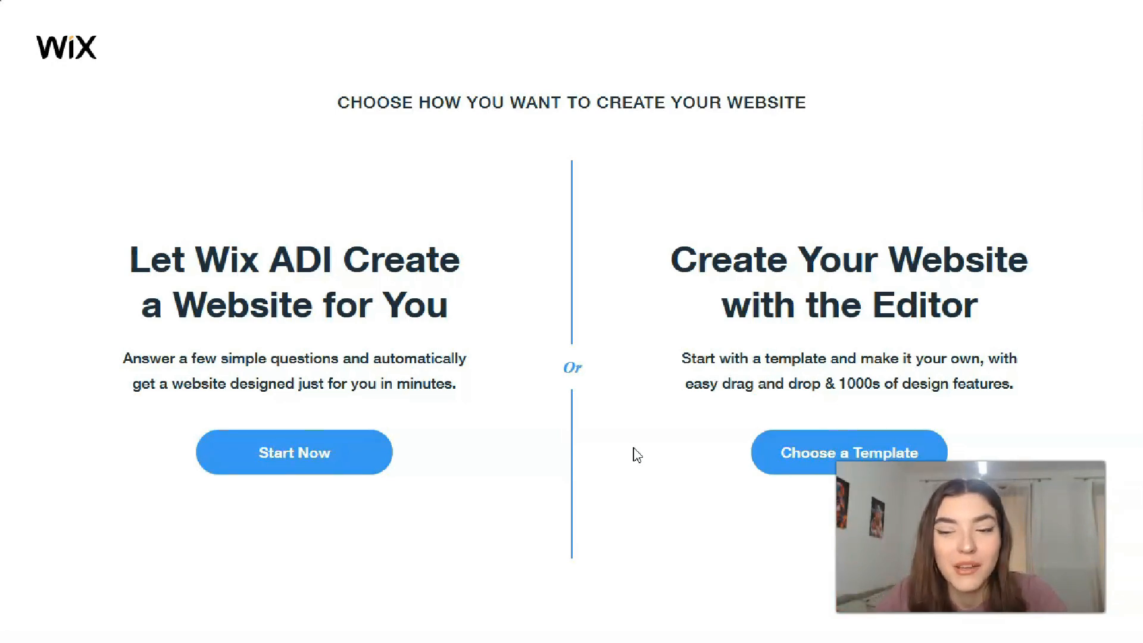
left_click(772, 454)
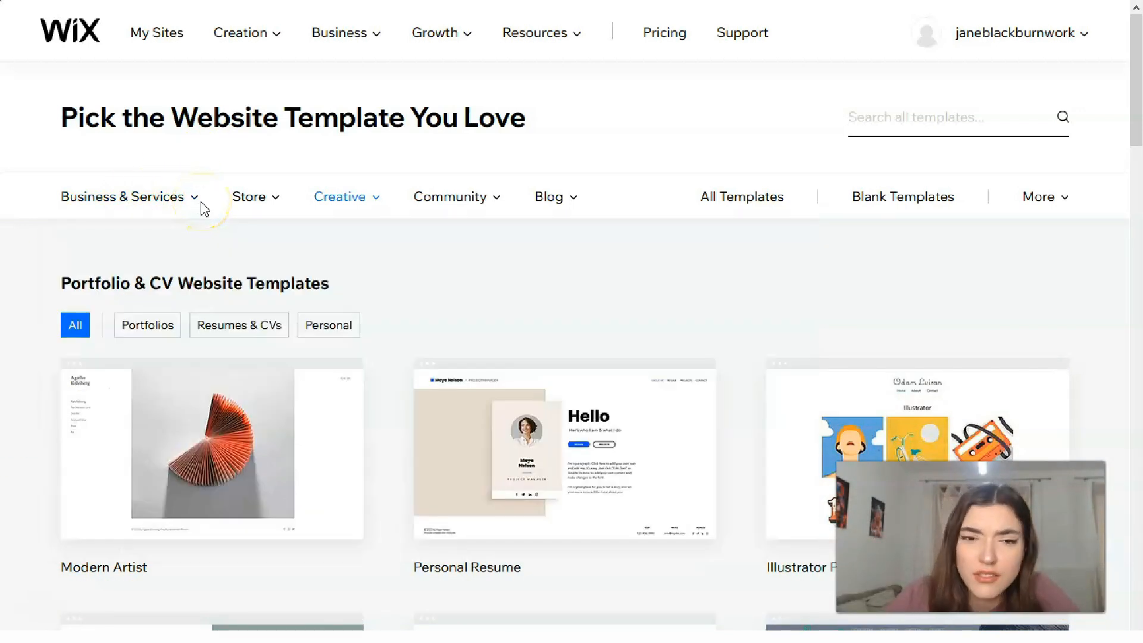
Browse the template categories and the first page of Portfolio & CV templates, previewing the Motivational Speaker template.
mouse_move(331, 202)
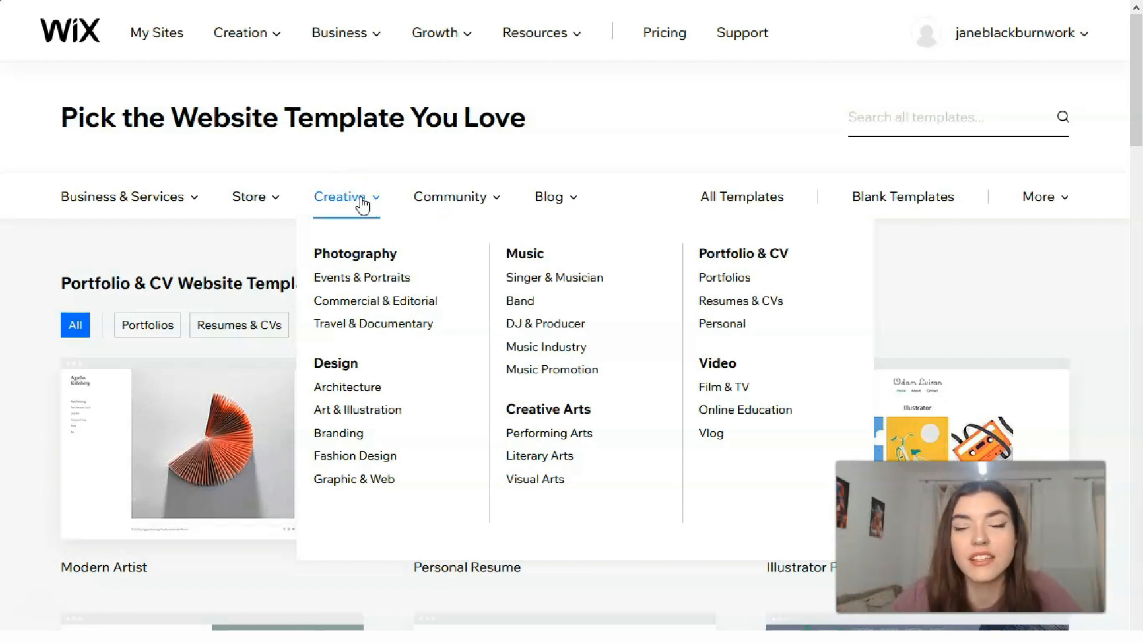
mouse_move(556, 201)
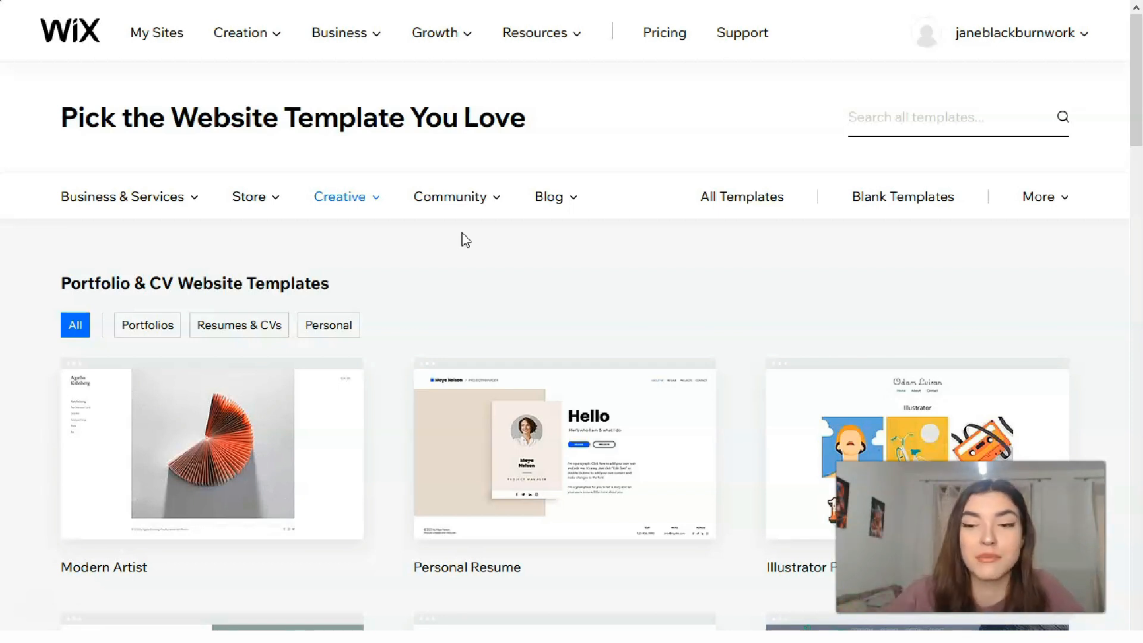
scroll(500, 277, "down", 8)
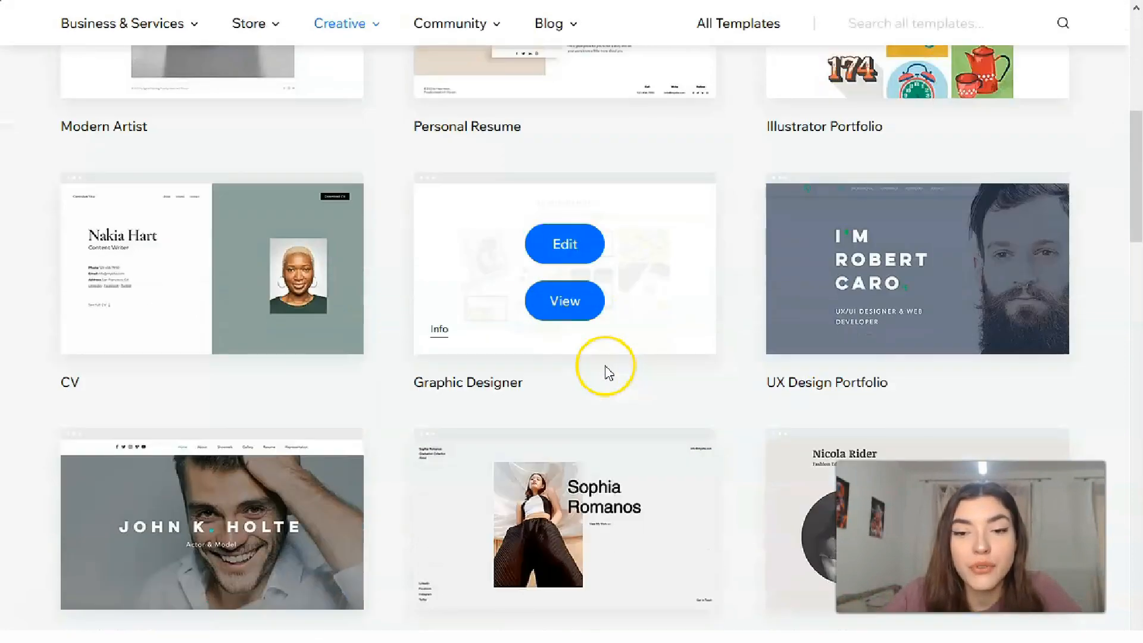
scroll(766, 242, "down", 9)
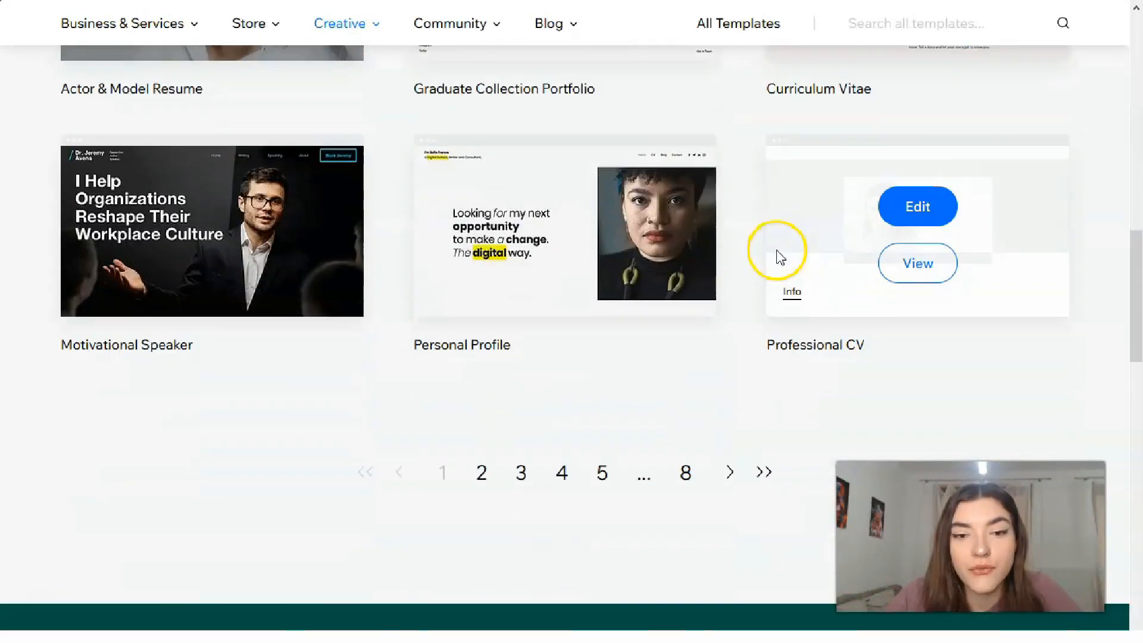
scroll(707, 312, "up", 3)
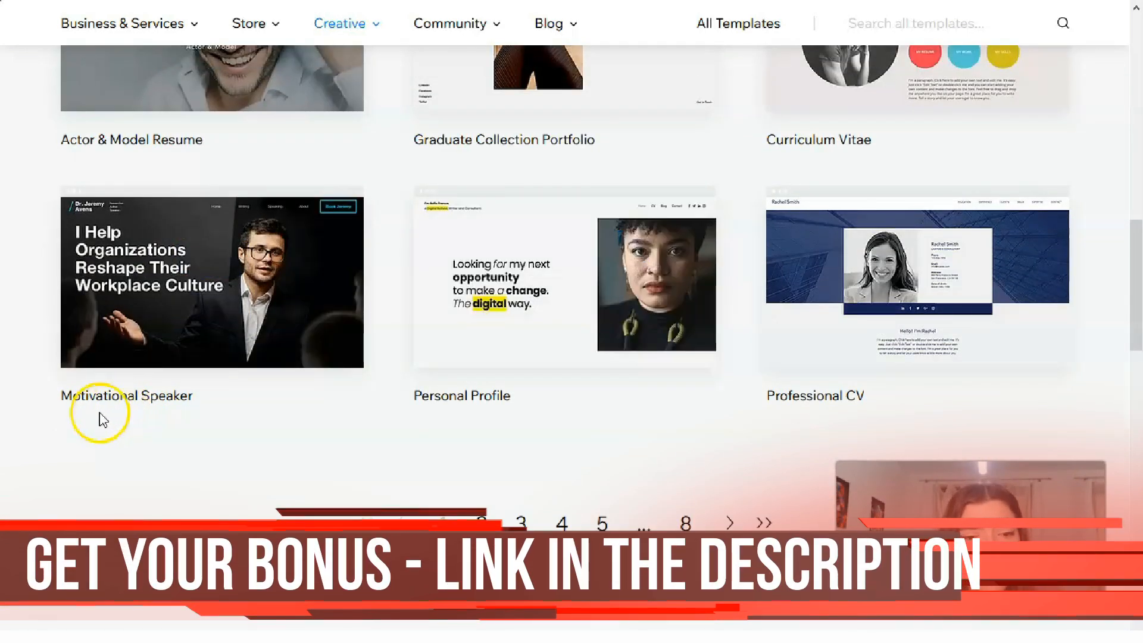
left_click(233, 312)
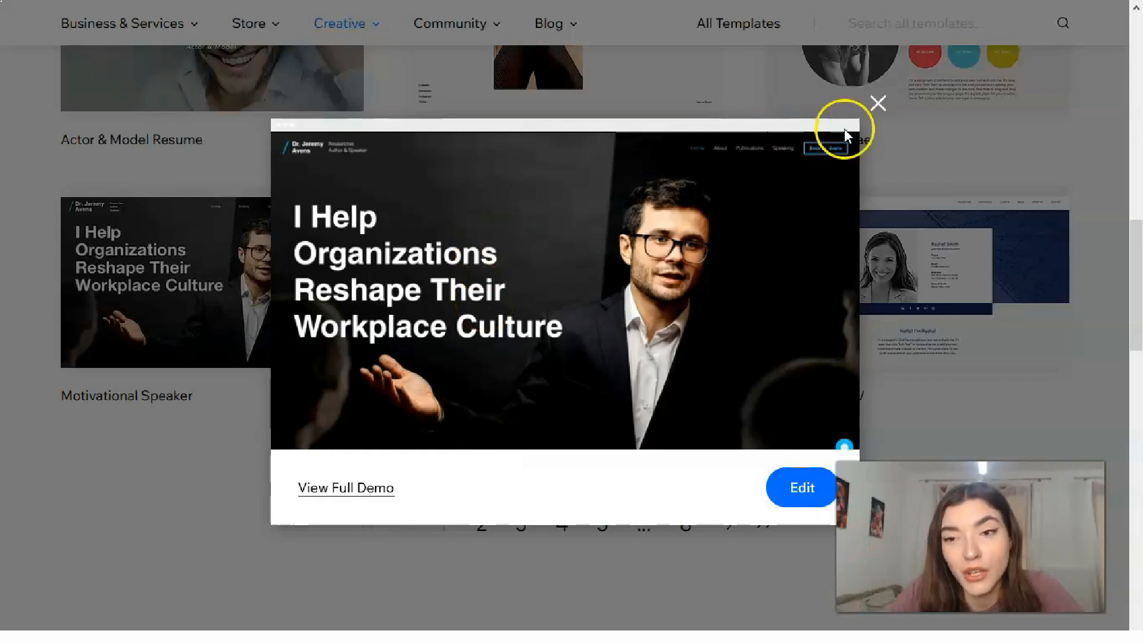
left_click(879, 104)
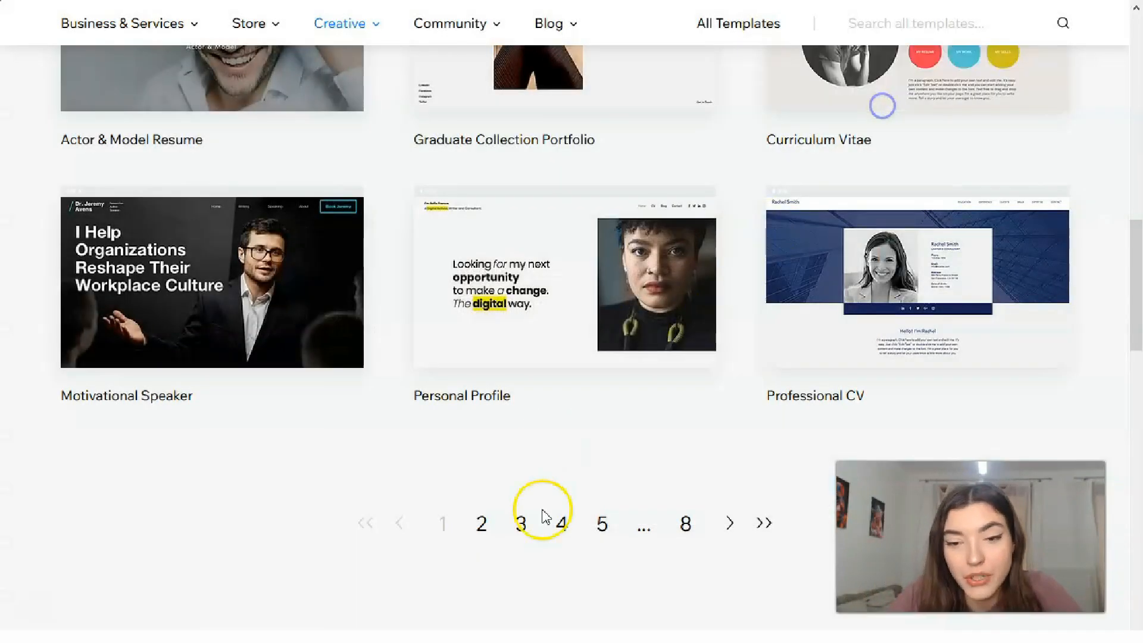
Find The Makeup Artist template on page 5 of the Portfolio & CV templates and open its full demo.
left_click(600, 526)
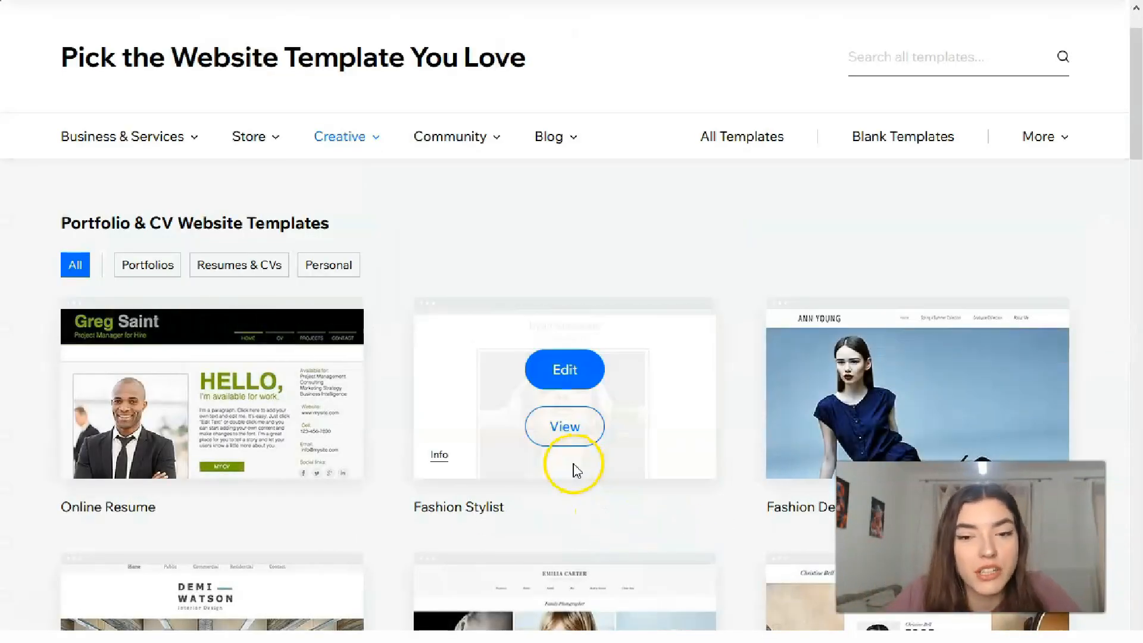
scroll(391, 500, "down", 5)
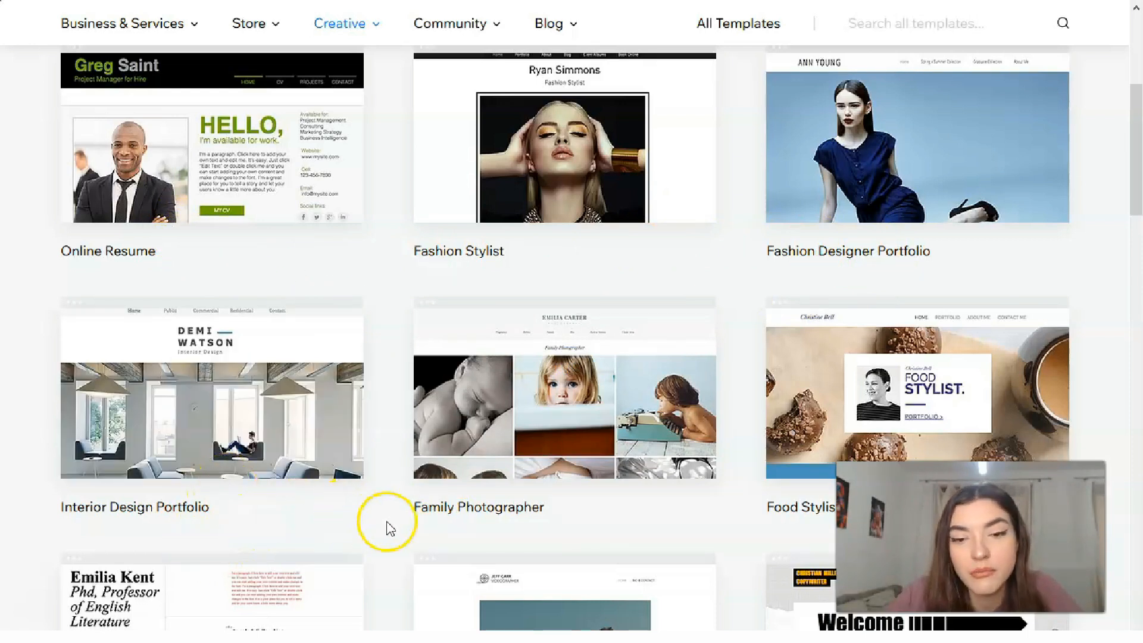
scroll(722, 451, "down", 4)
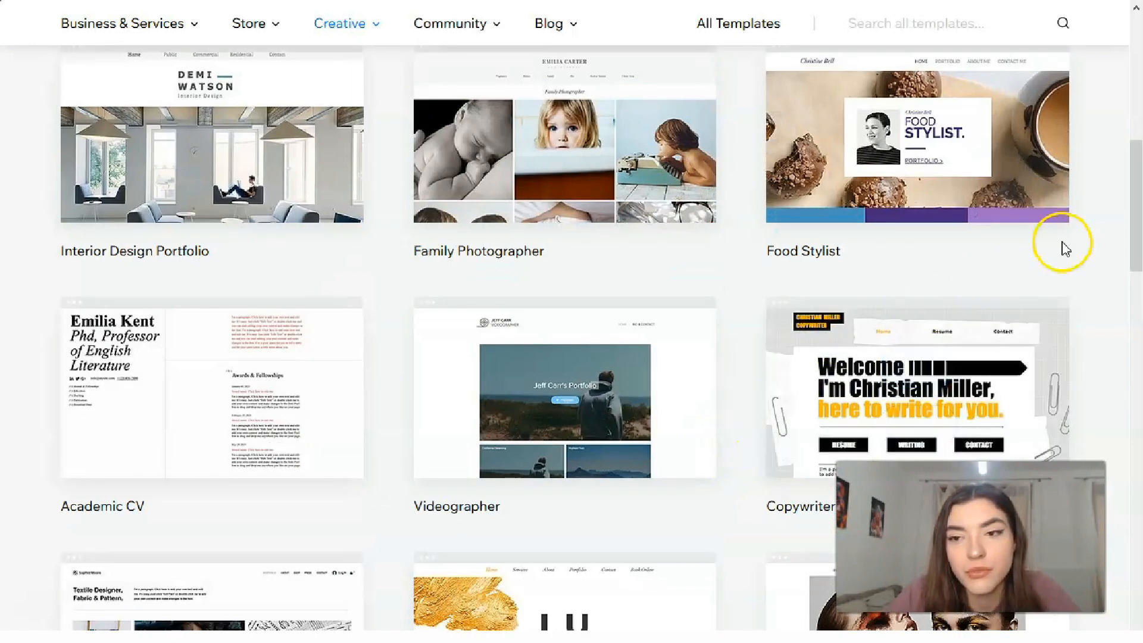
scroll(1065, 250, "down", 4)
scroll(1047, 255, "down", 3)
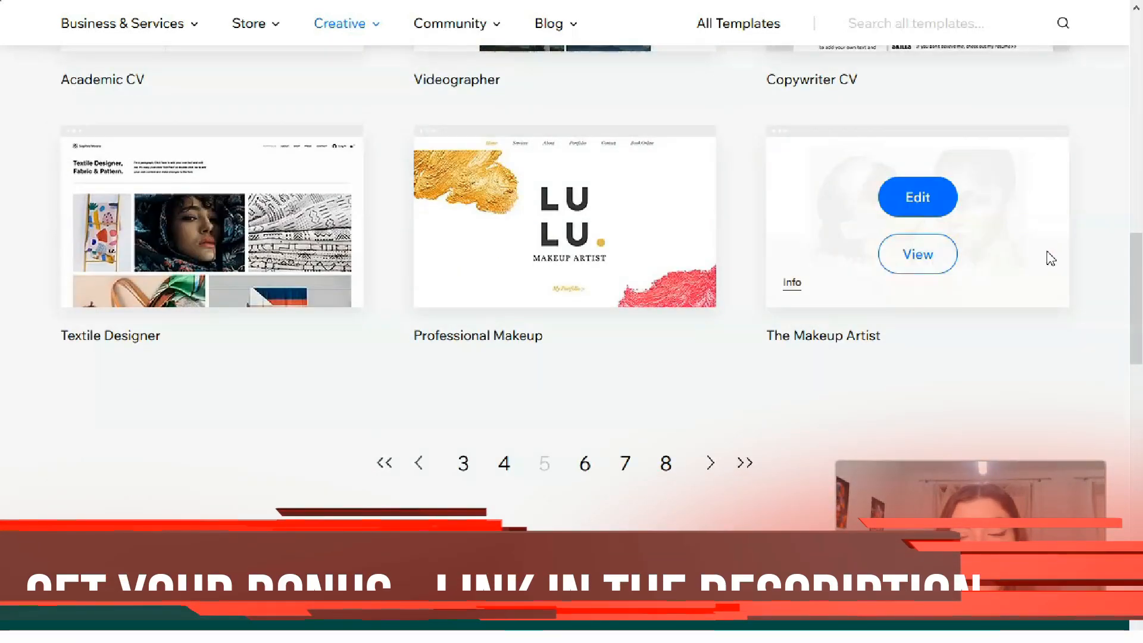
left_click(925, 271)
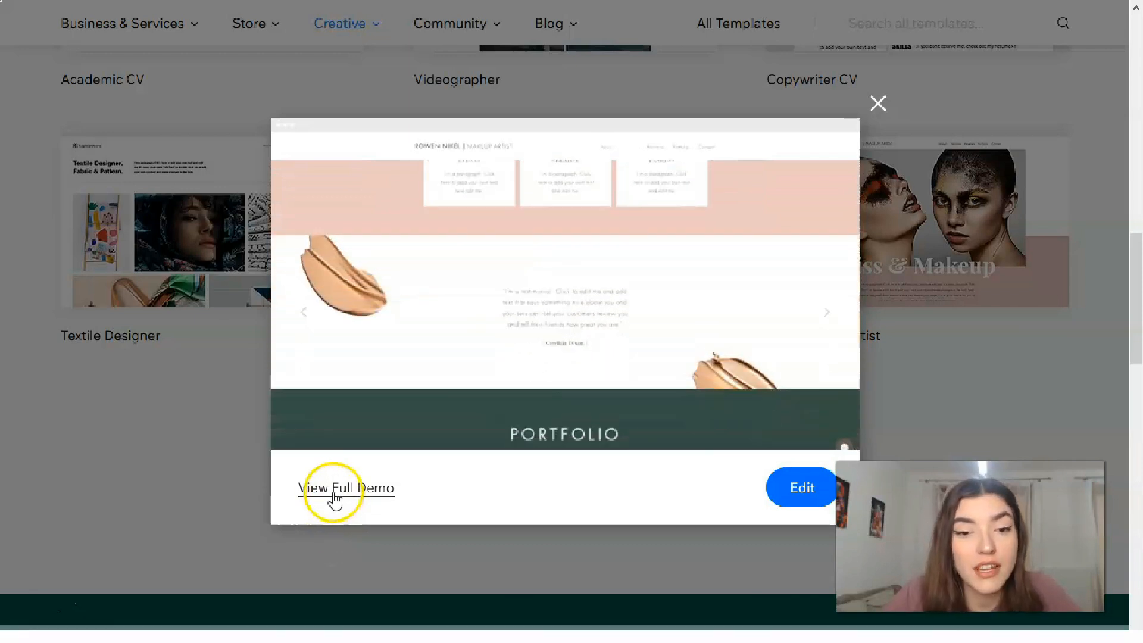
left_click(334, 494)
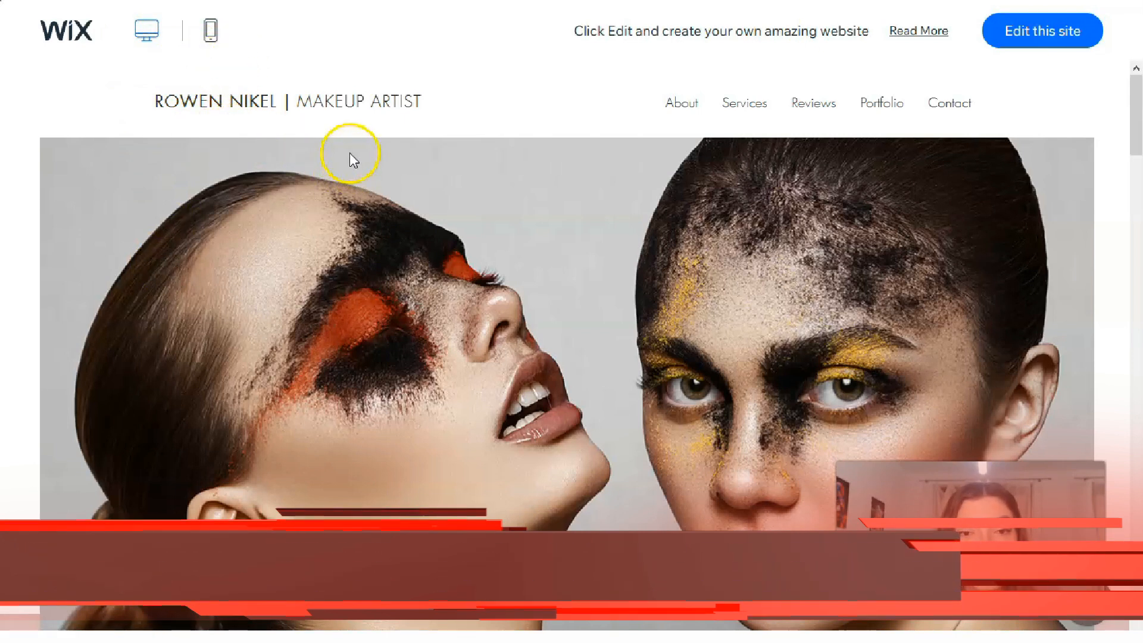
Examine the sections of the makeup artist demo site, from the hero image through services, reviews and portfolio to contact.
scroll(355, 176, "down", 8)
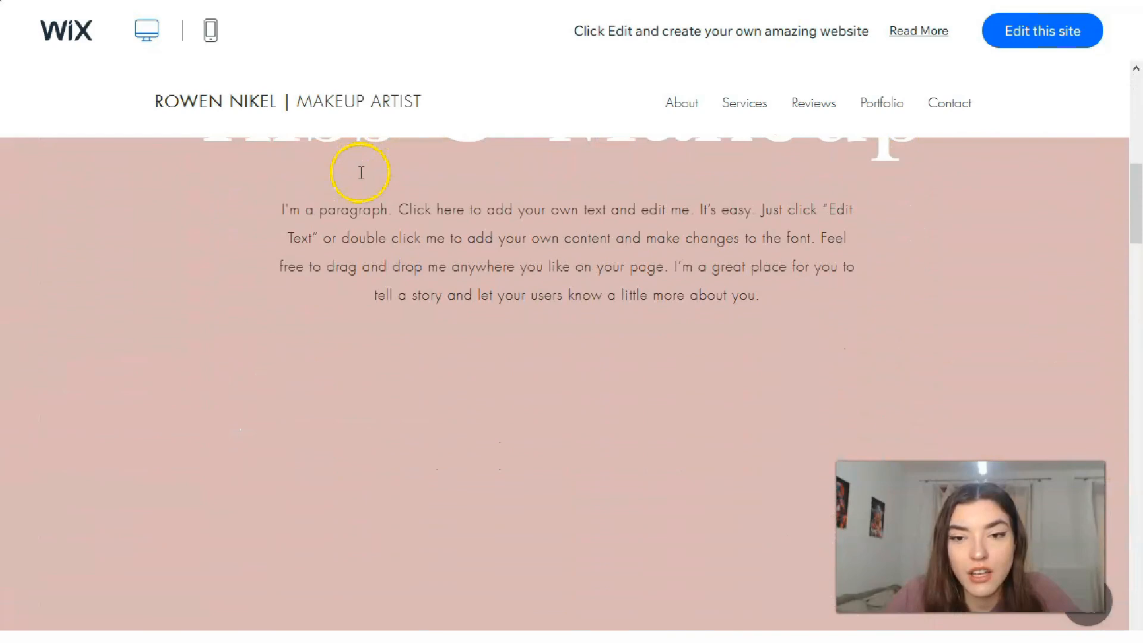
scroll(370, 184, "down", 7)
scroll(678, 300, "up", 4)
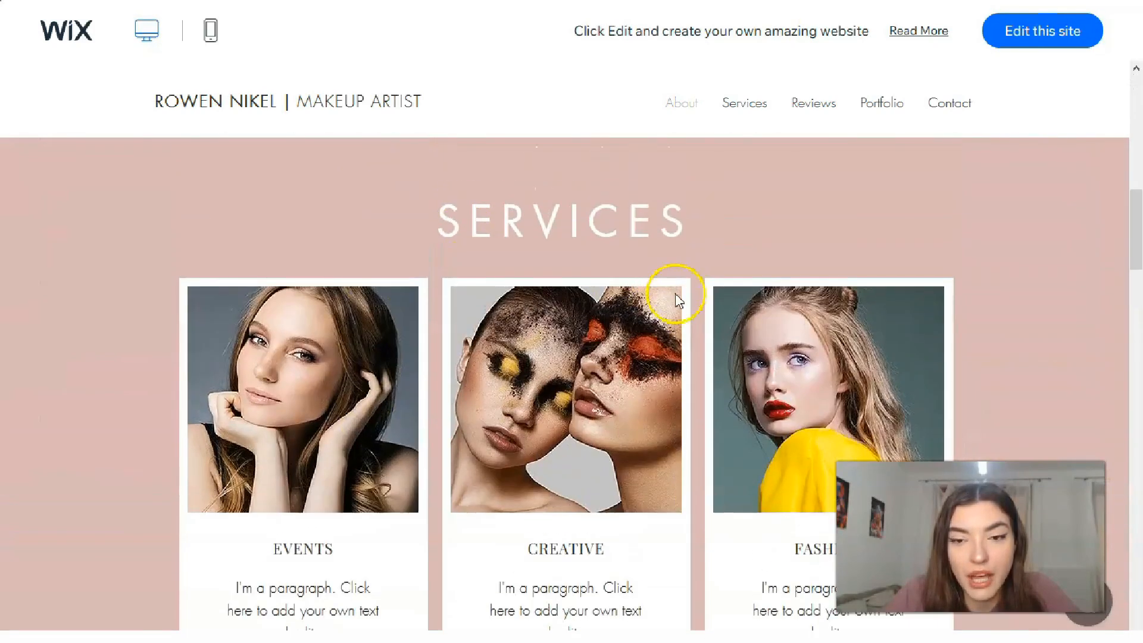
scroll(384, 423, "down", 10)
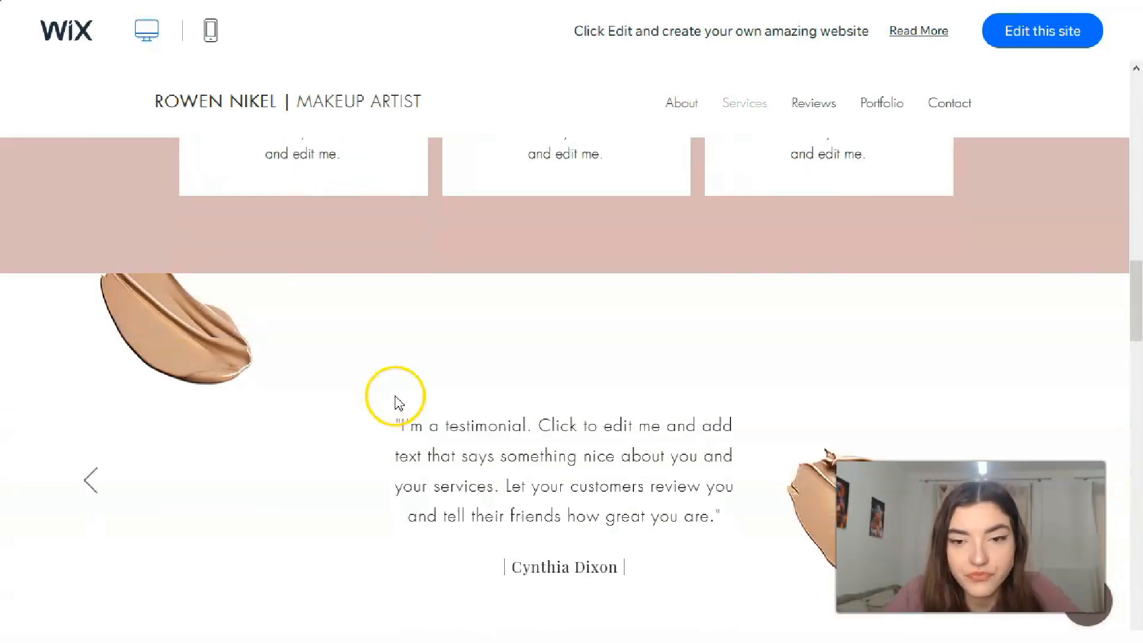
scroll(393, 393, "down", 10)
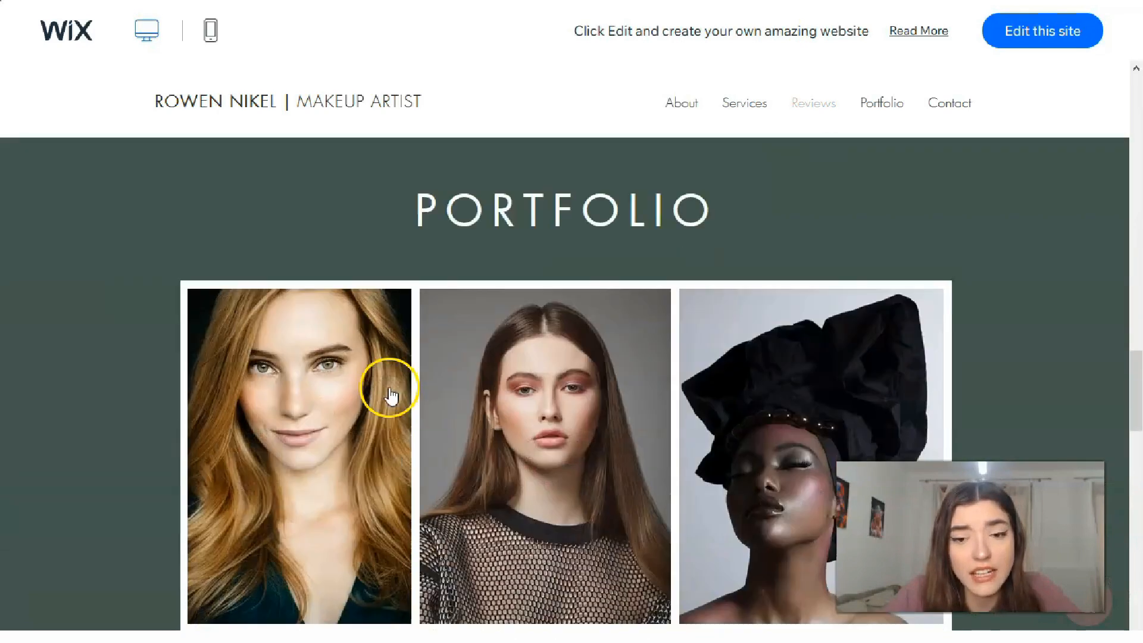
scroll(392, 387, "down", 10)
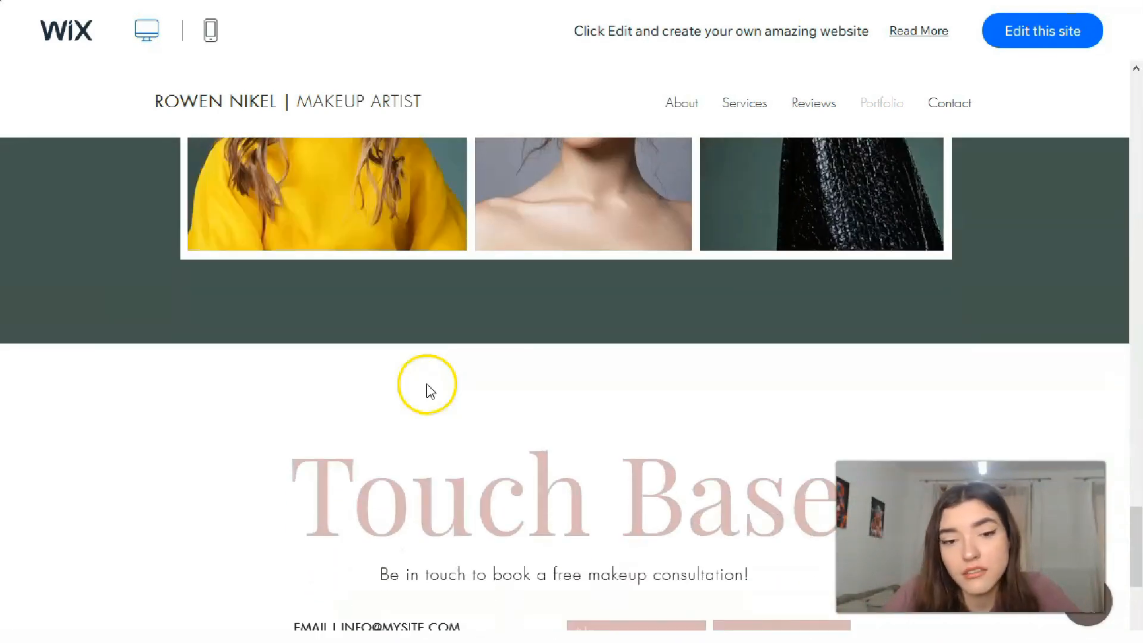
scroll(357, 381, "up", 5)
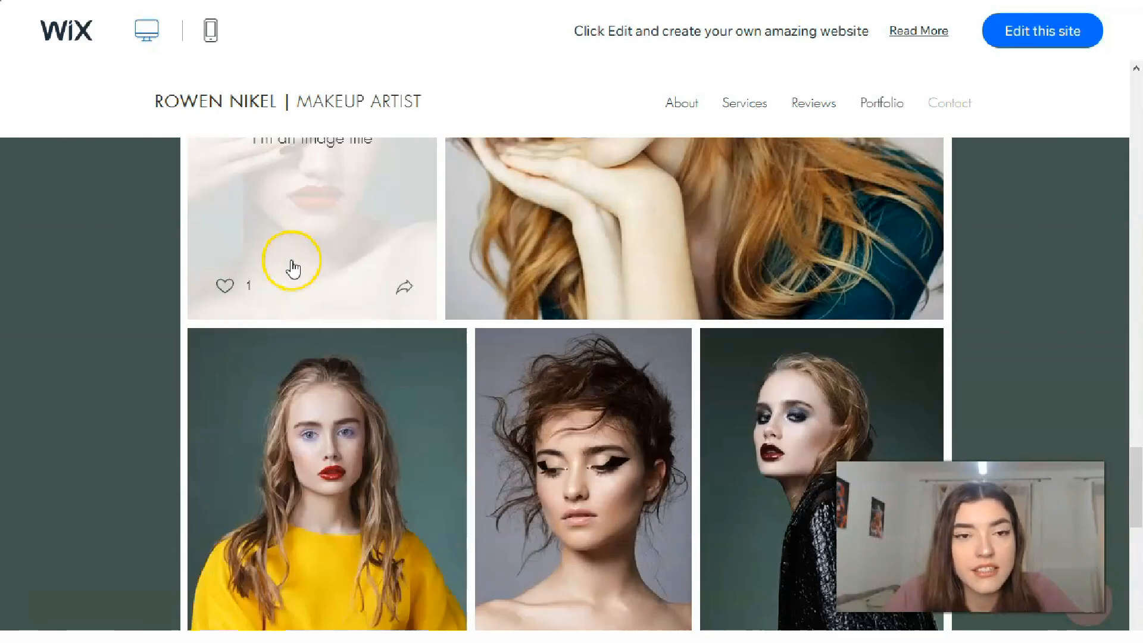
Check the mobile version of the demo and open the template for editing.
left_click(211, 35)
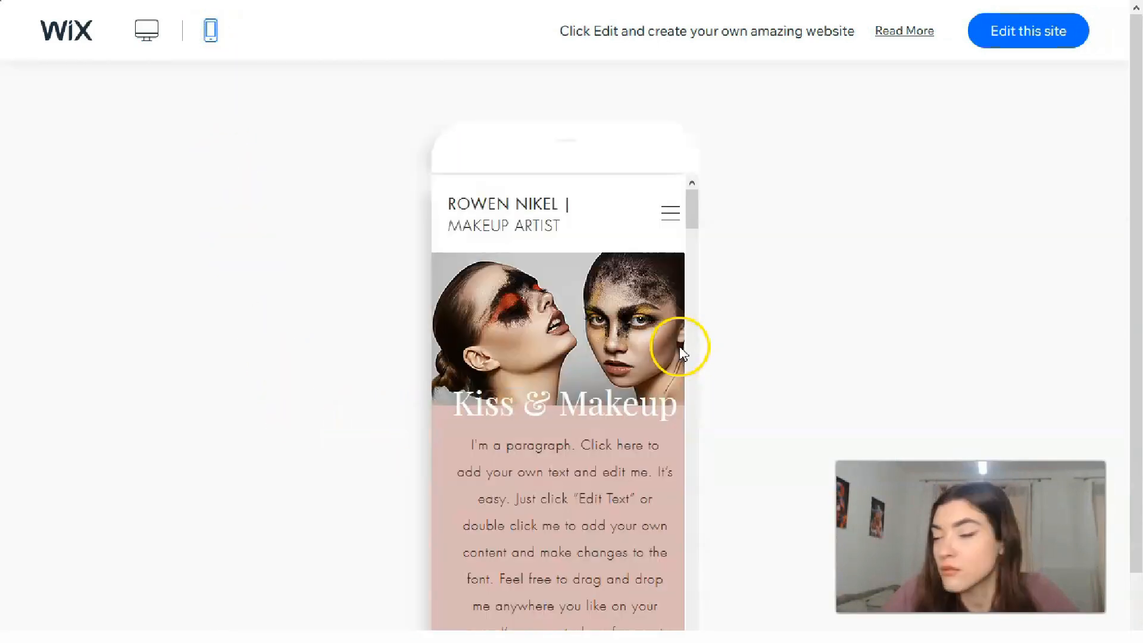
left_click_drag(691, 212, 633, 199)
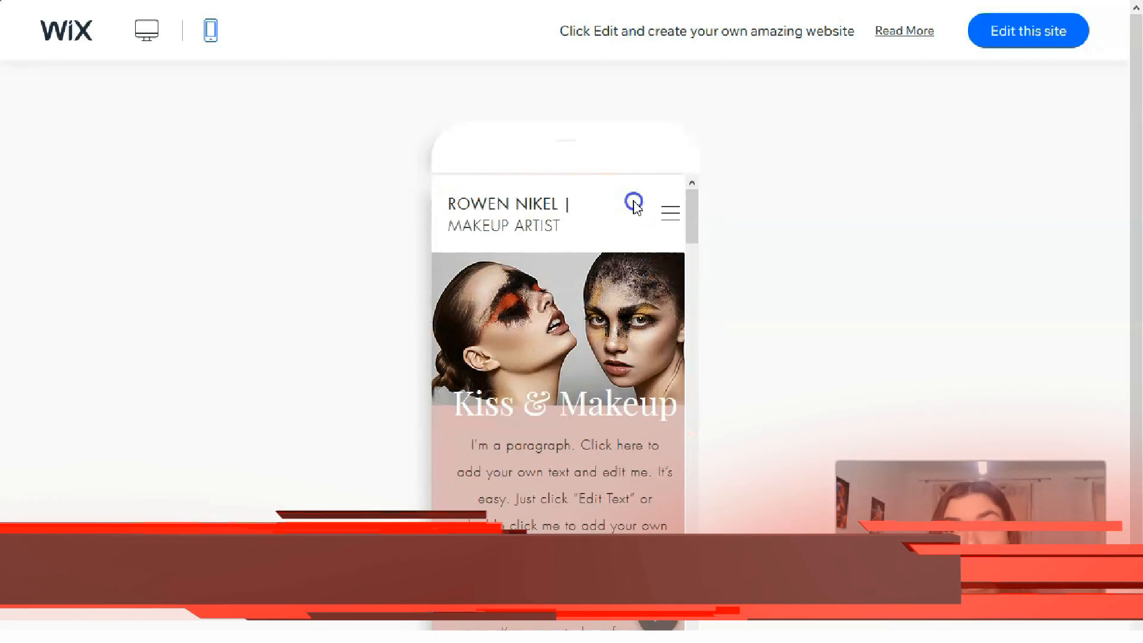
left_click(1027, 35)
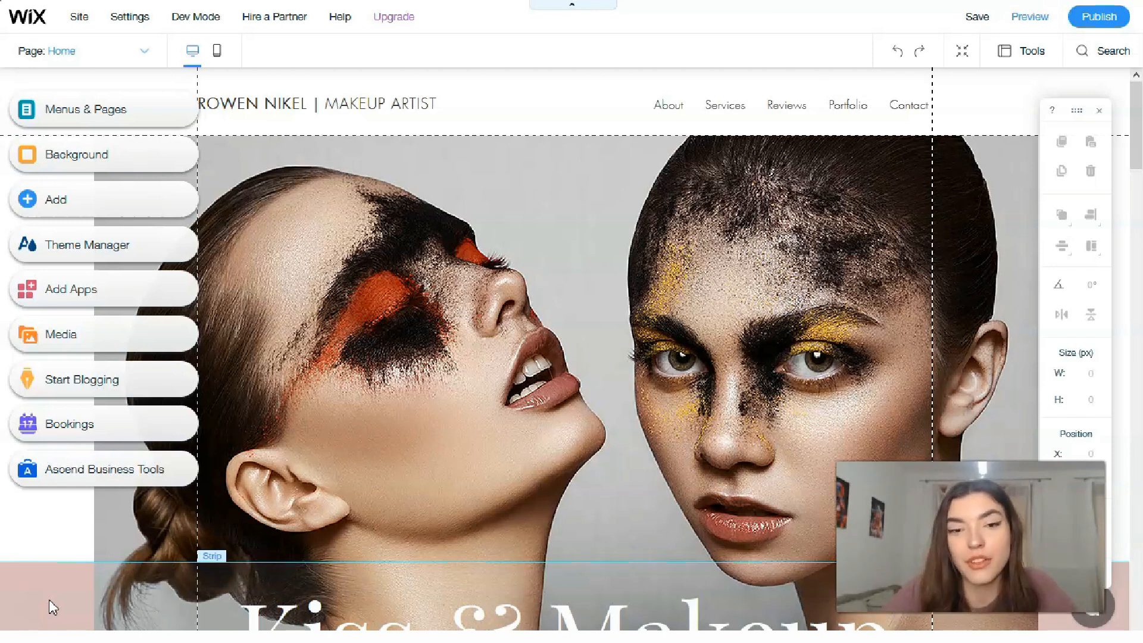
Set the header text "MAKEUP ARTIST" to the Helvetica font at 37 px.
left_click(384, 104)
double_click(384, 101)
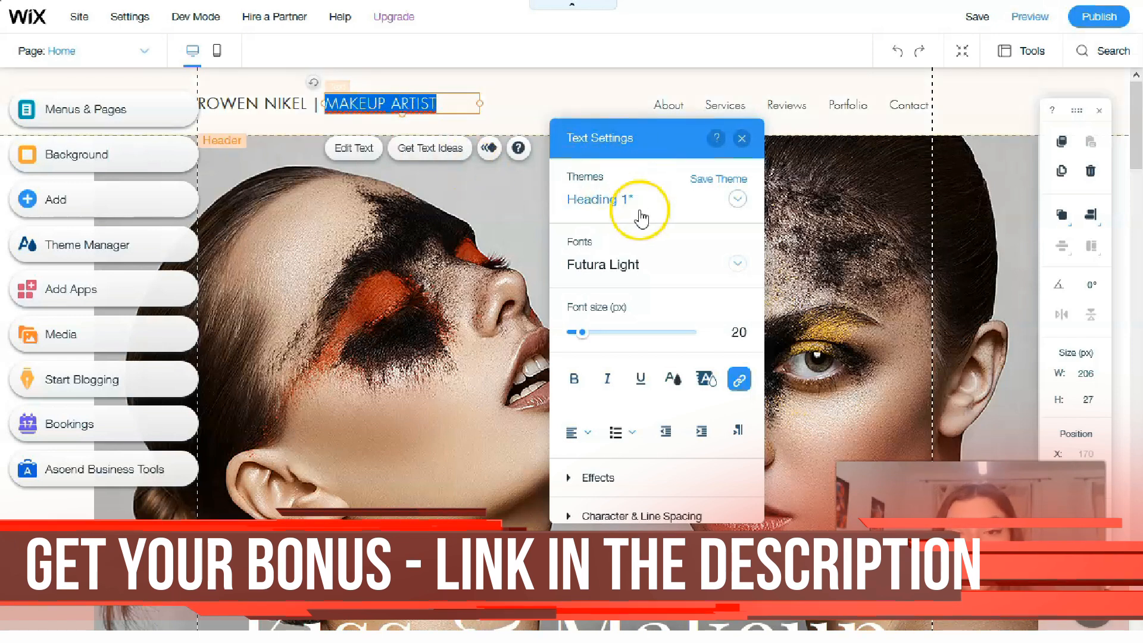
left_click(731, 276)
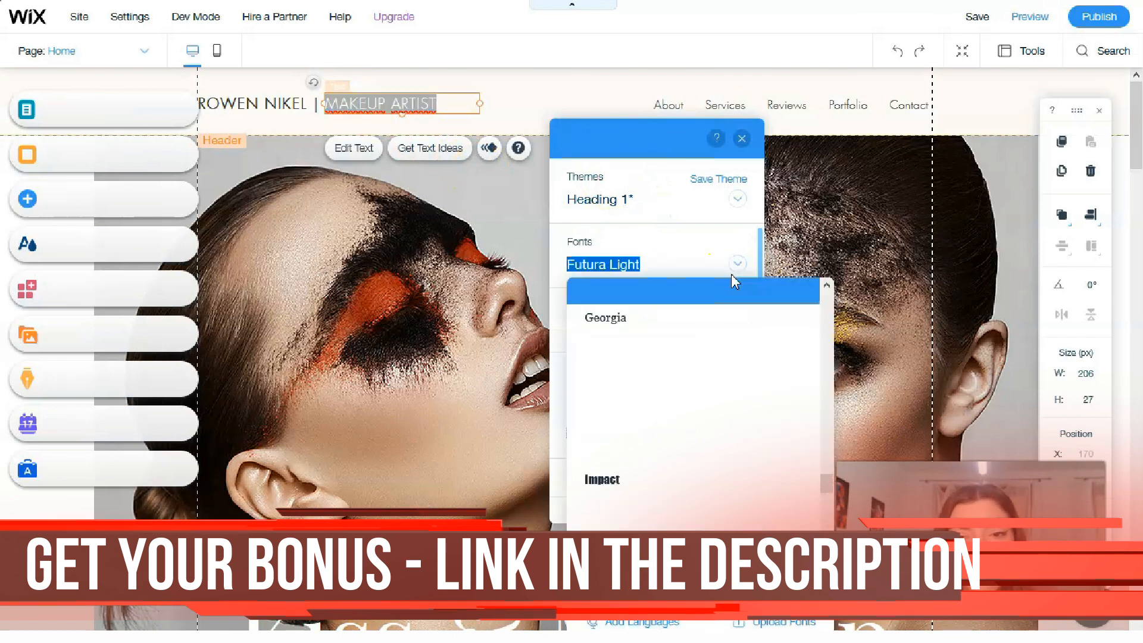
left_click(637, 381)
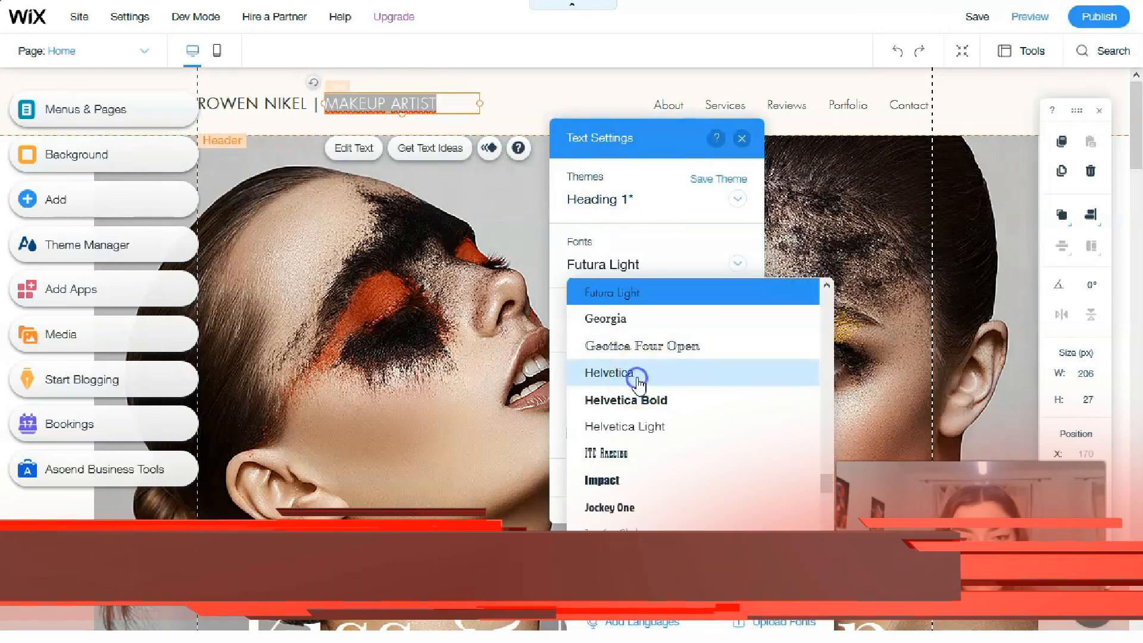
mouse_move(592, 336)
left_mouse_down()
mouse_move(607, 337)
mouse_move(596, 336)
left_mouse_up()
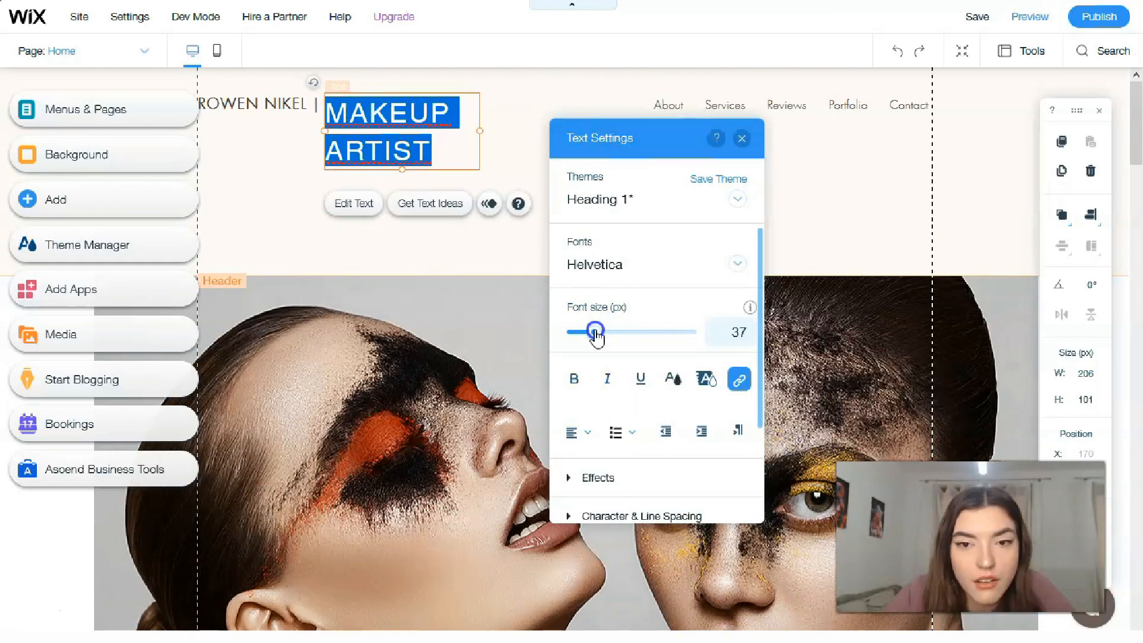
Colour the "MAKEUP ARTIST" text dark red (#8B0000) and make it bold.
left_click(681, 384)
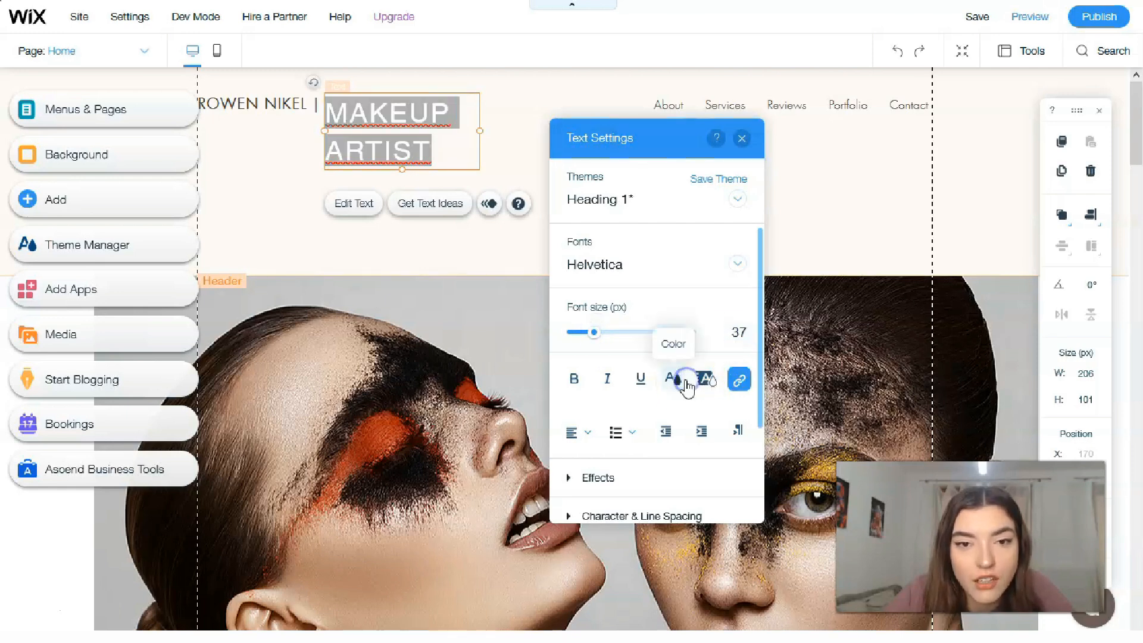
left_click(681, 383)
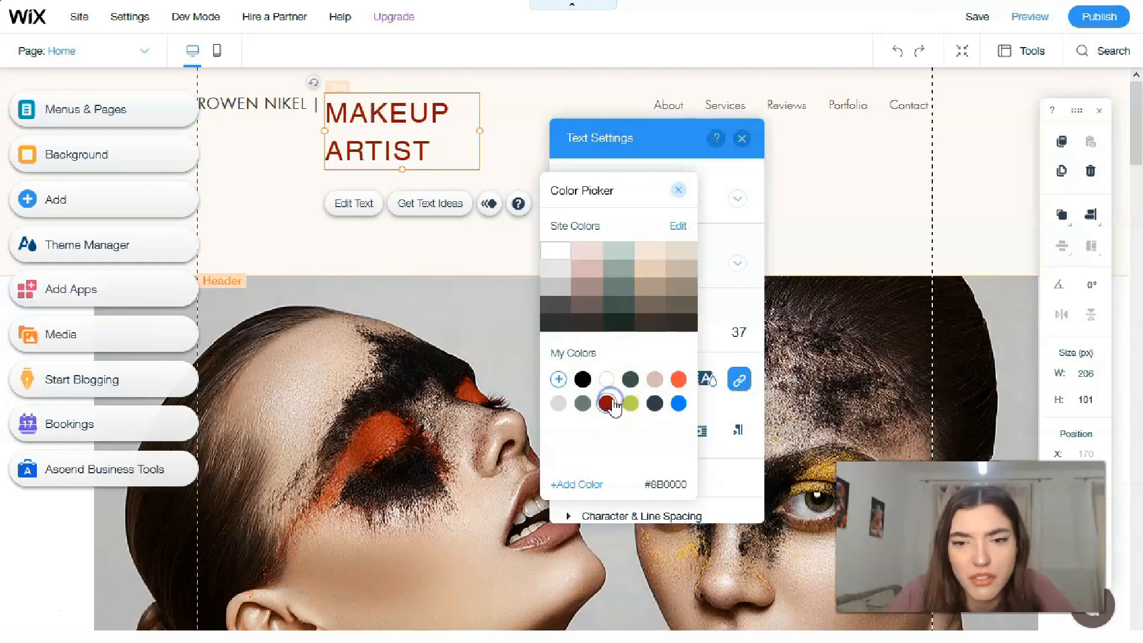
left_click(678, 193)
left_click(586, 391)
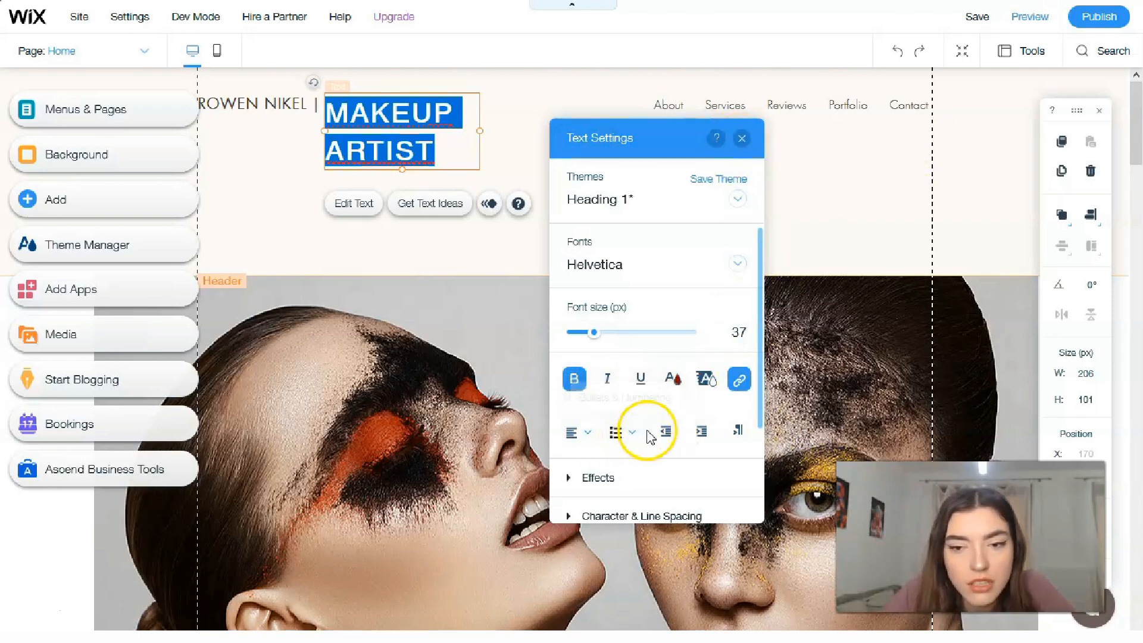
left_click(744, 139)
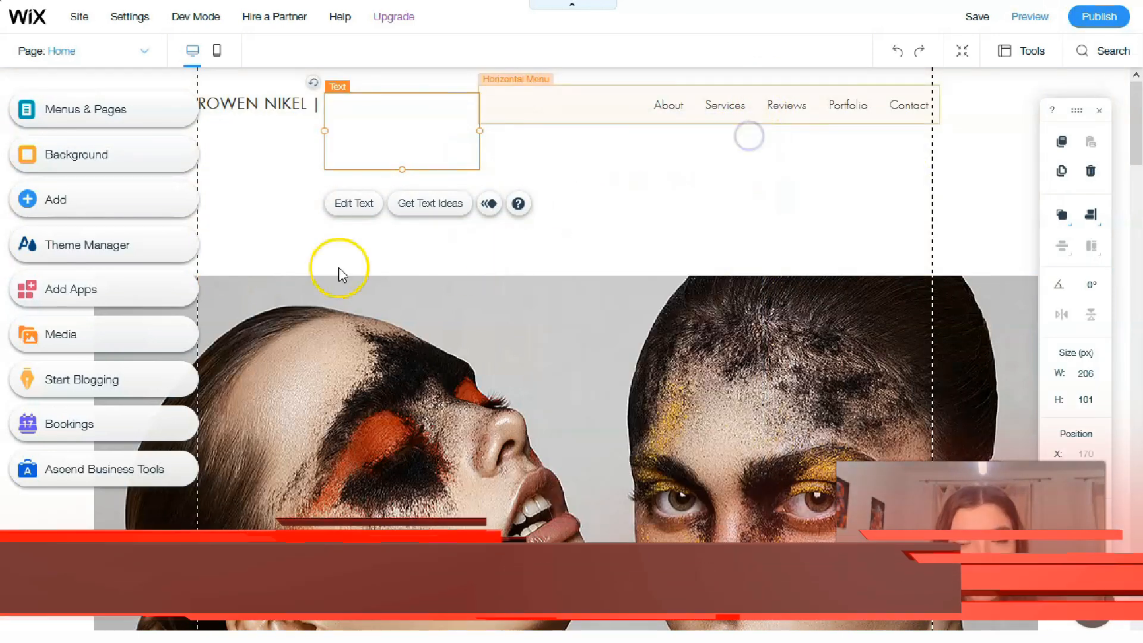
Reduce the page header's height to 152 px.
left_click(396, 182)
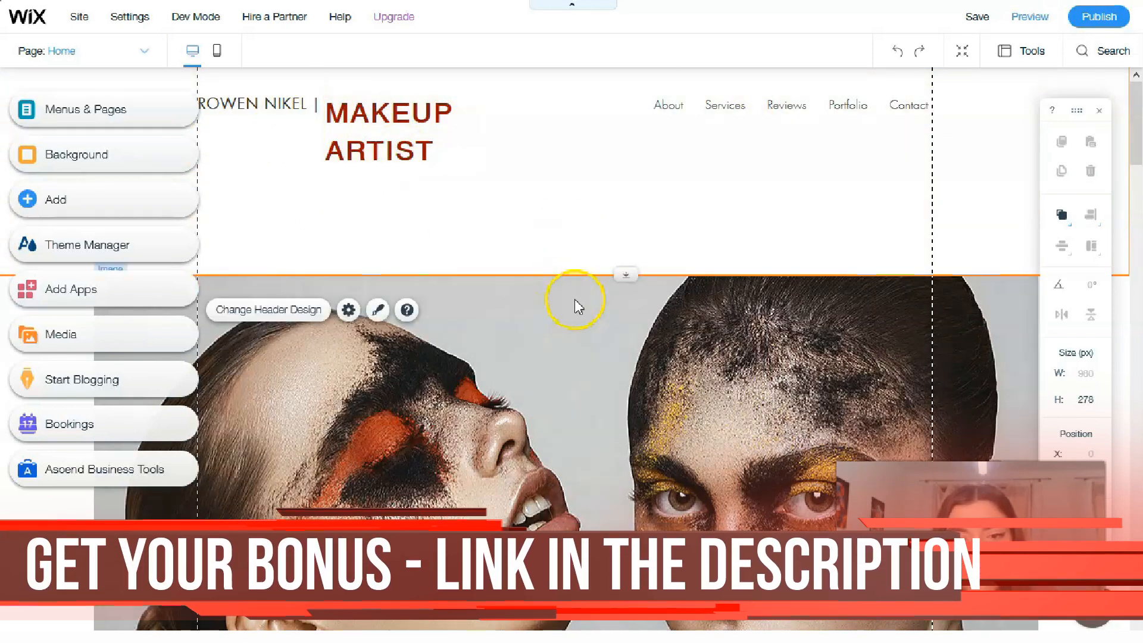
left_click_drag(625, 267, 638, 178)
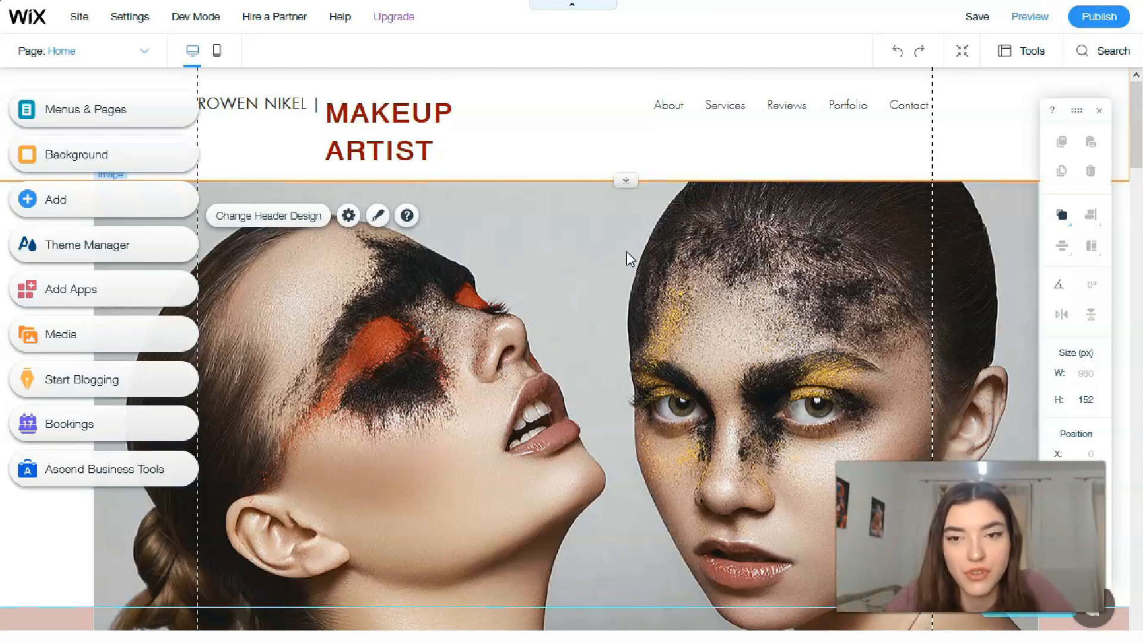
Restyle the header's horizontal menu with the serif preset that has a dark line above its Home item.
left_click(784, 105)
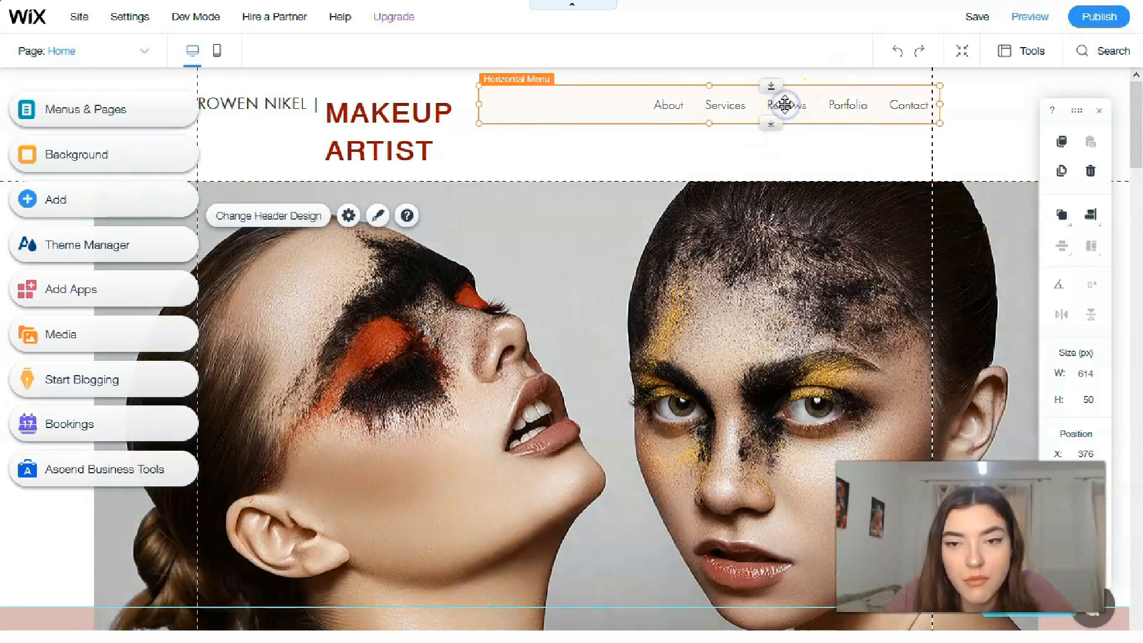
double_click(784, 105)
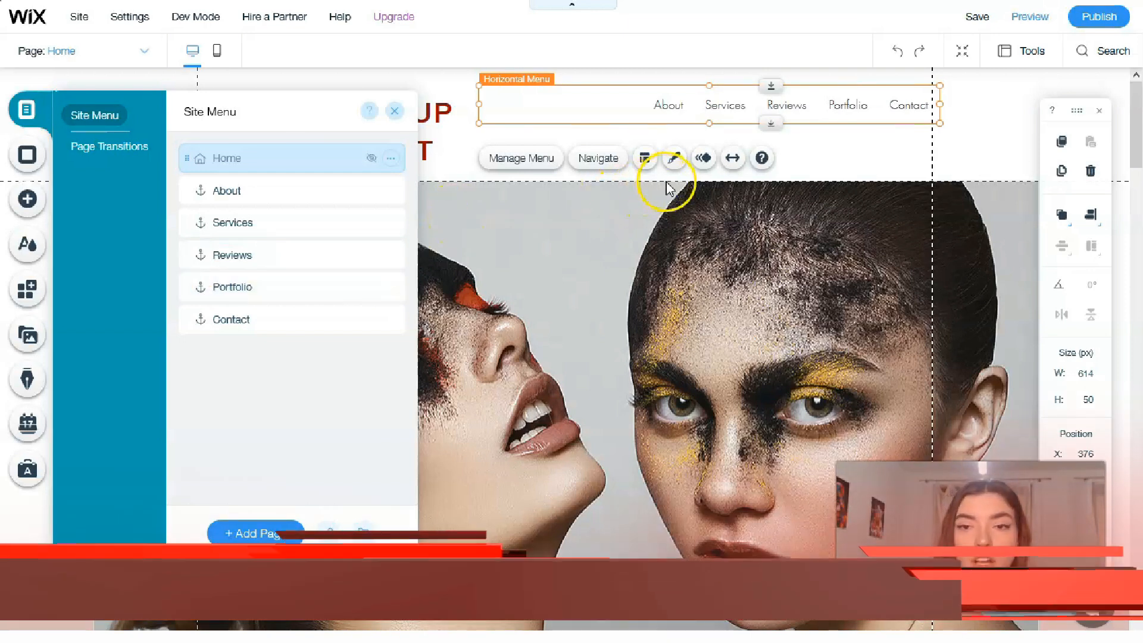
left_click(672, 160)
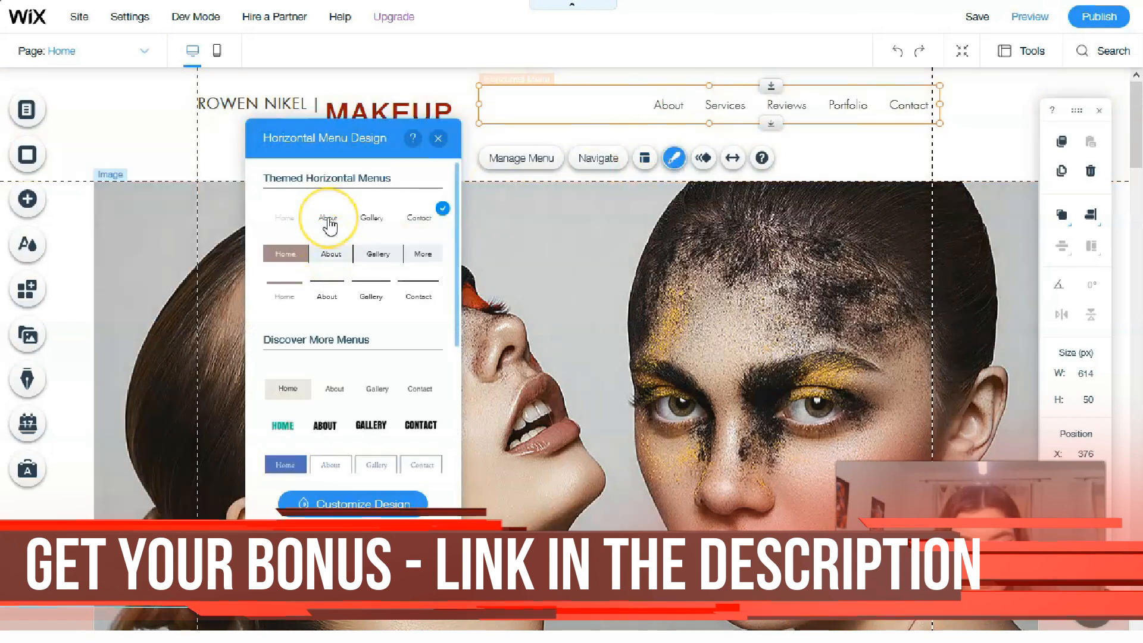
left_click(332, 255)
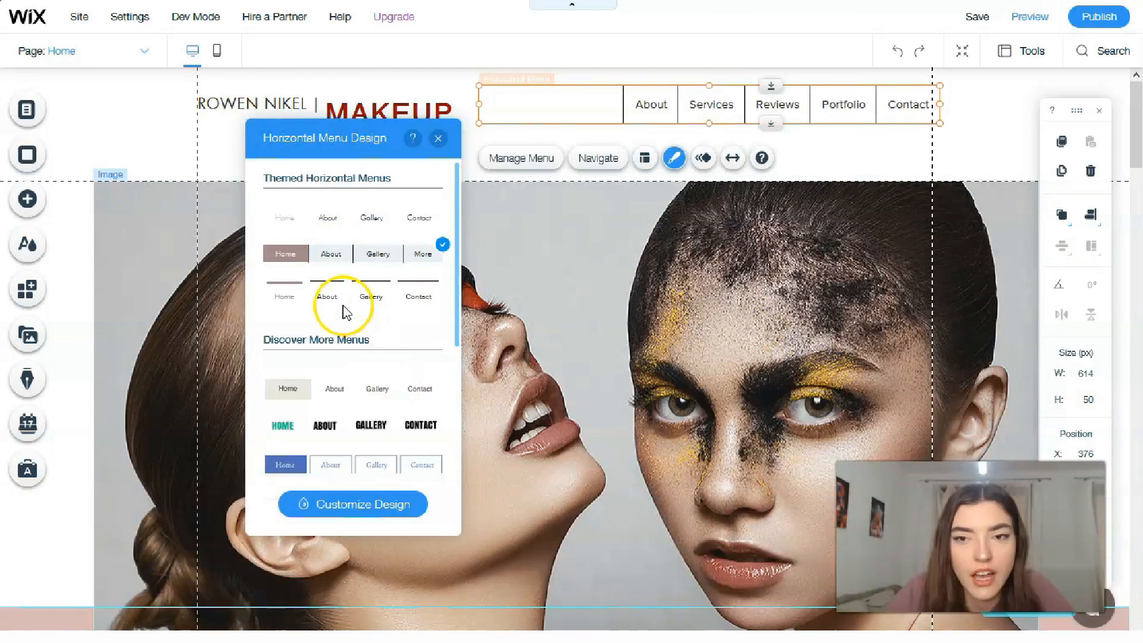
scroll(344, 306, "down", 6)
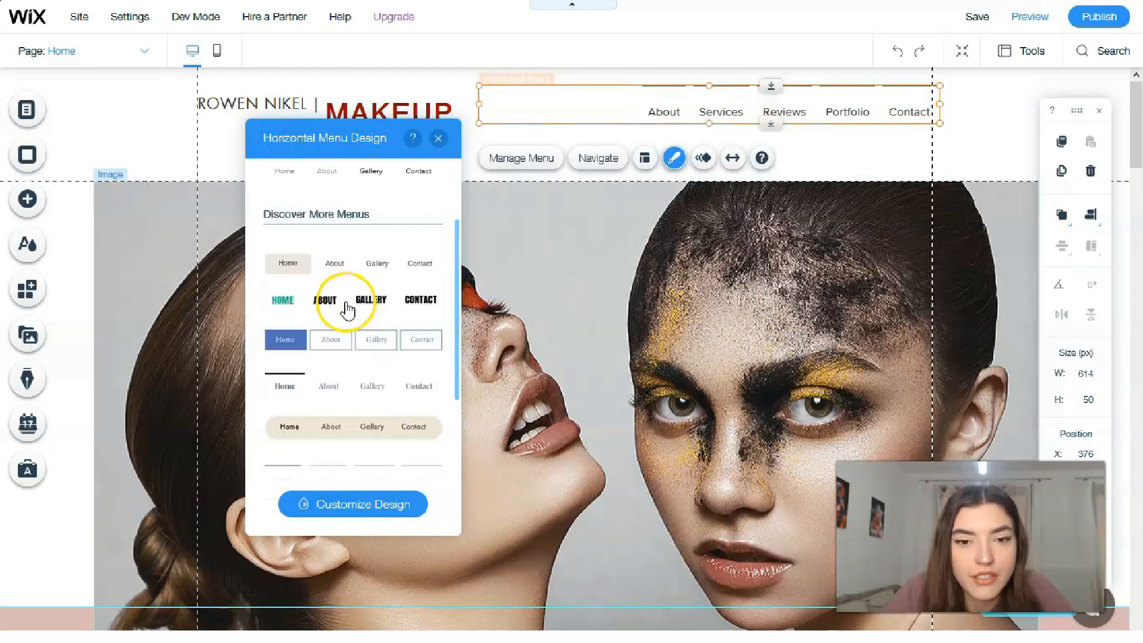
scroll(332, 339, "down", 5)
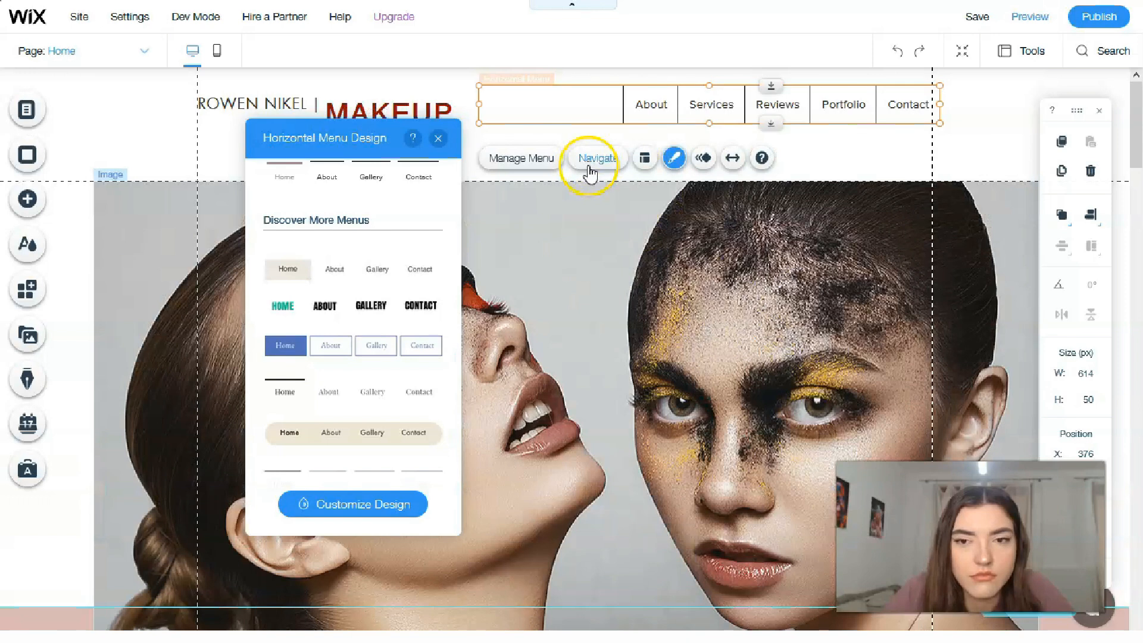
left_click(351, 356)
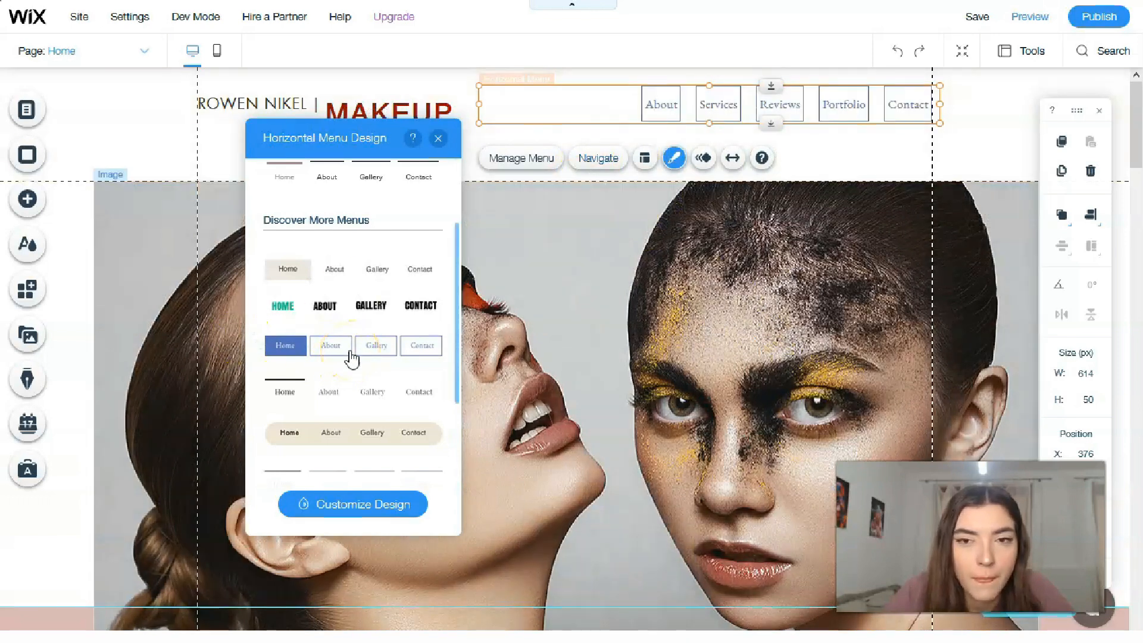
left_click(356, 404)
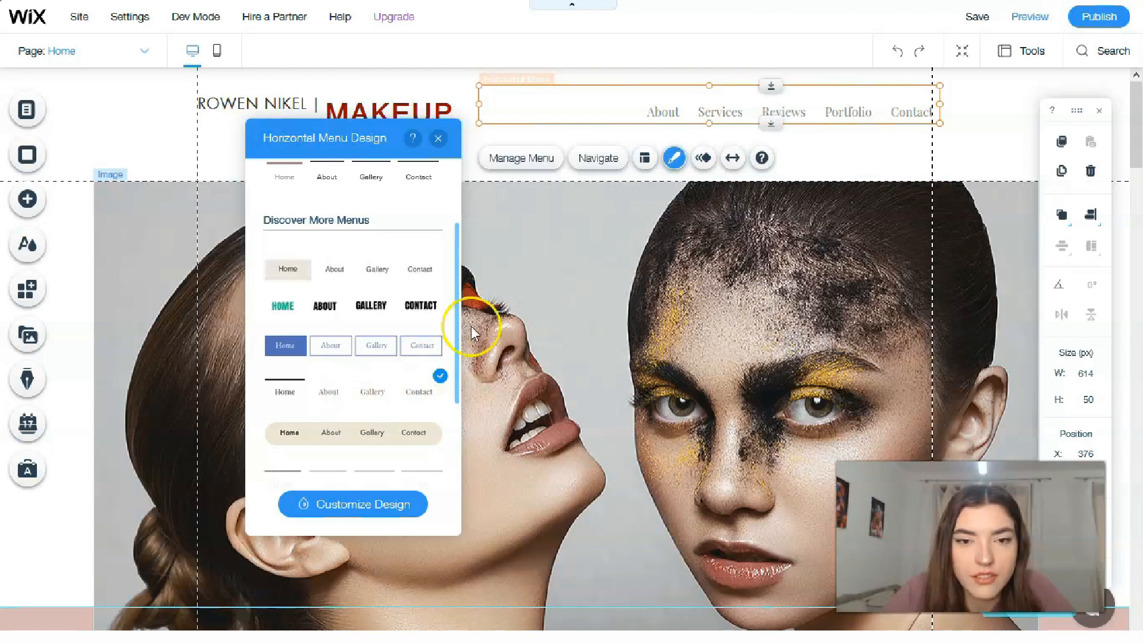
left_click(438, 138)
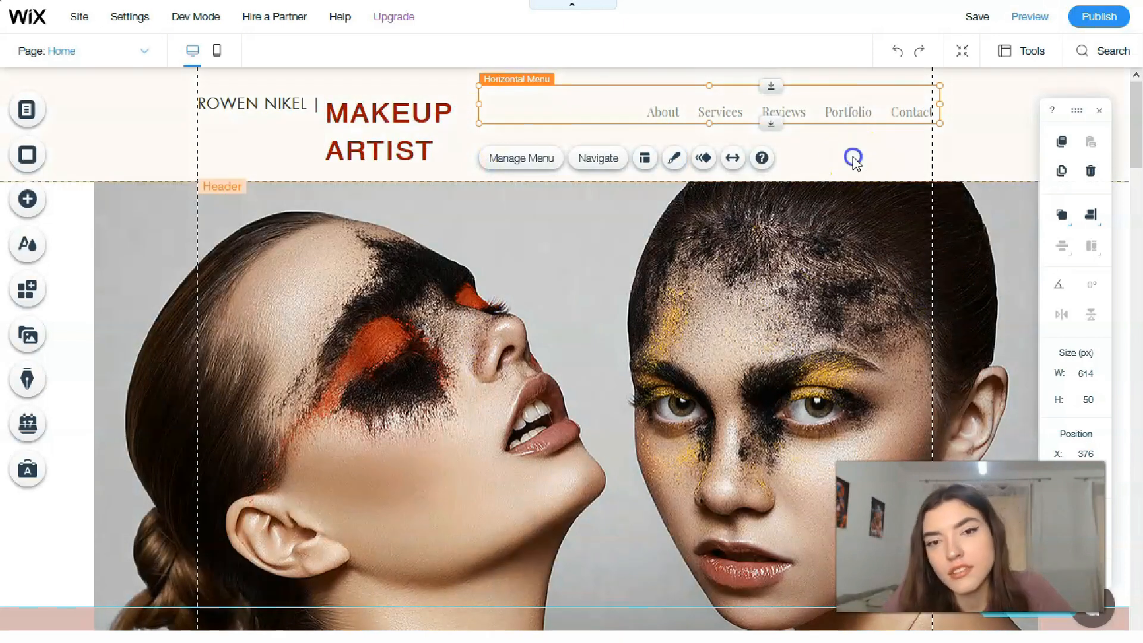
left_click(856, 158)
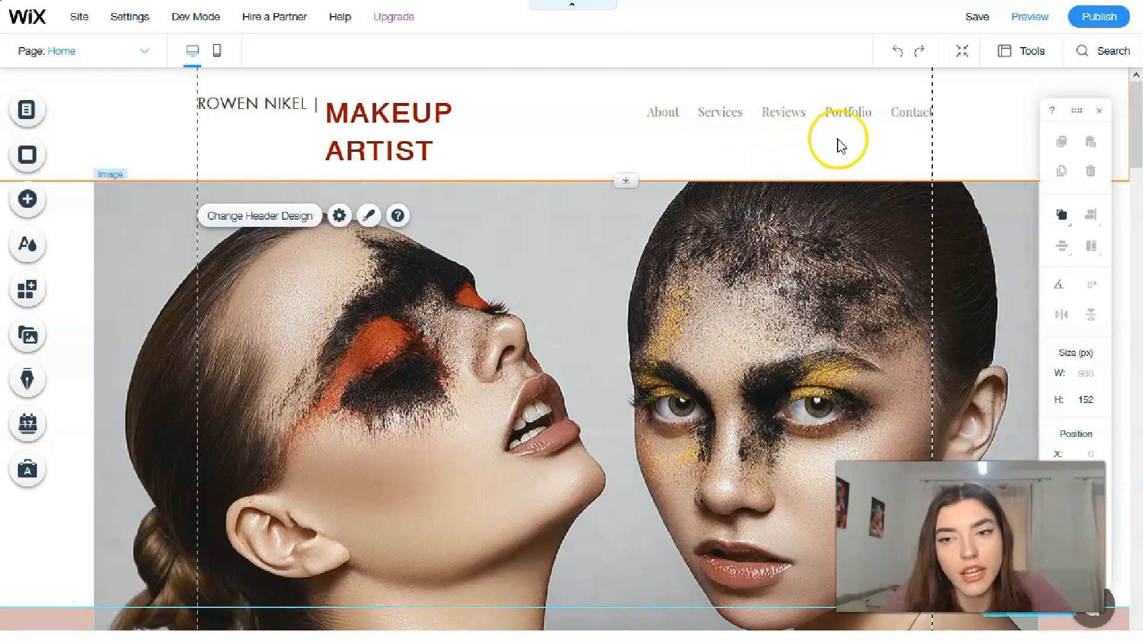
Add the Glide-In animation to the header's horizontal menu.
left_click(764, 109)
double_click(764, 108)
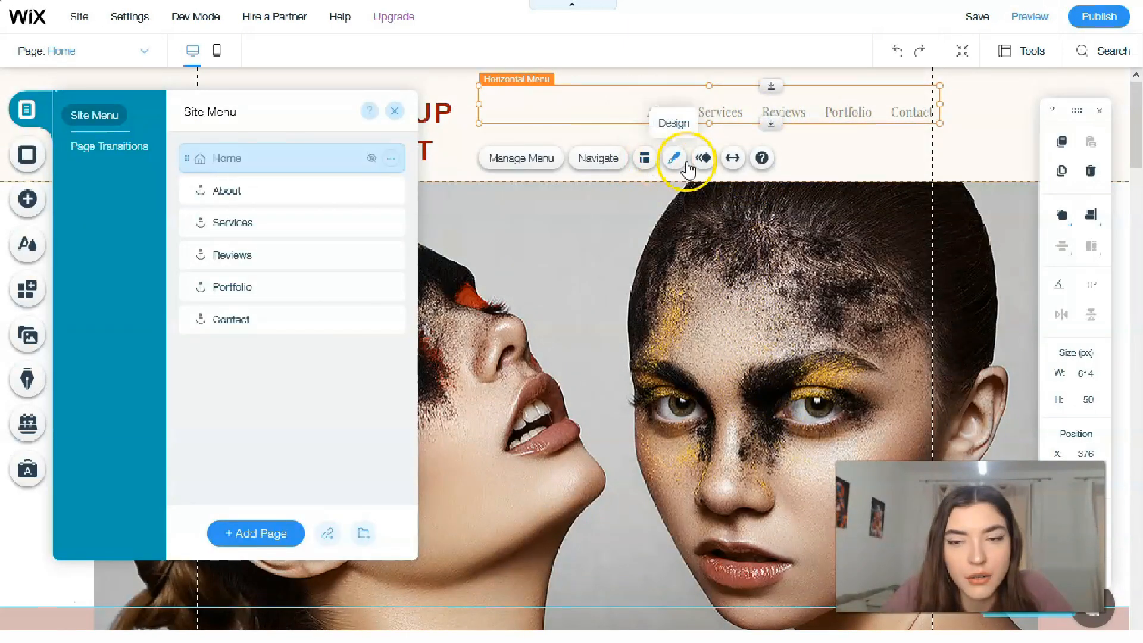
left_click(710, 167)
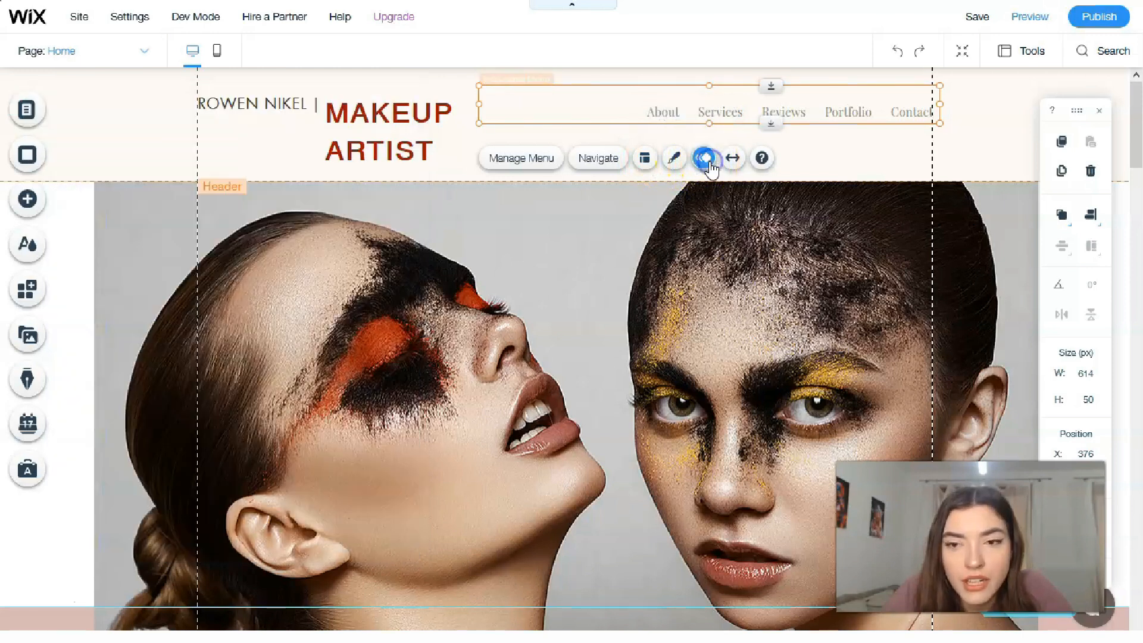
left_click(426, 205)
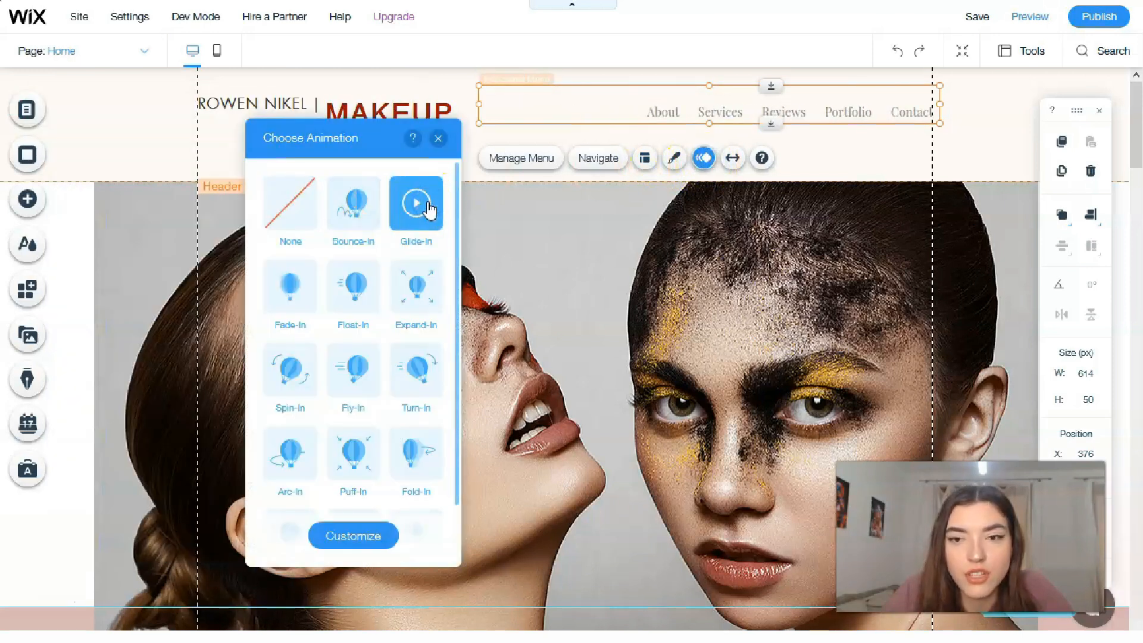
left_click(440, 205)
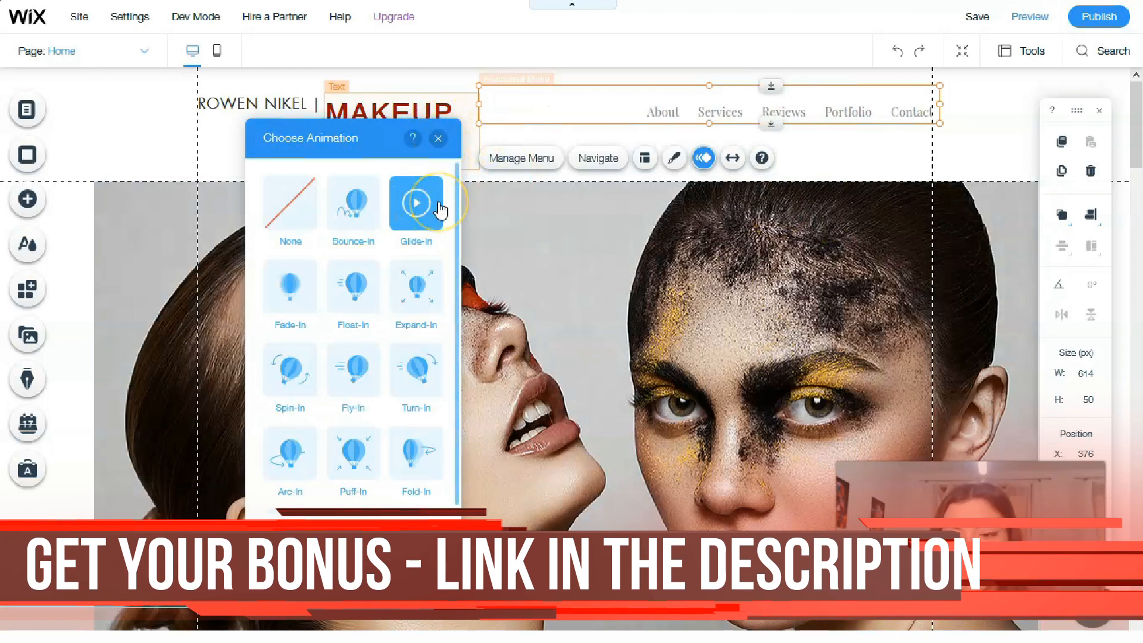
left_click(438, 138)
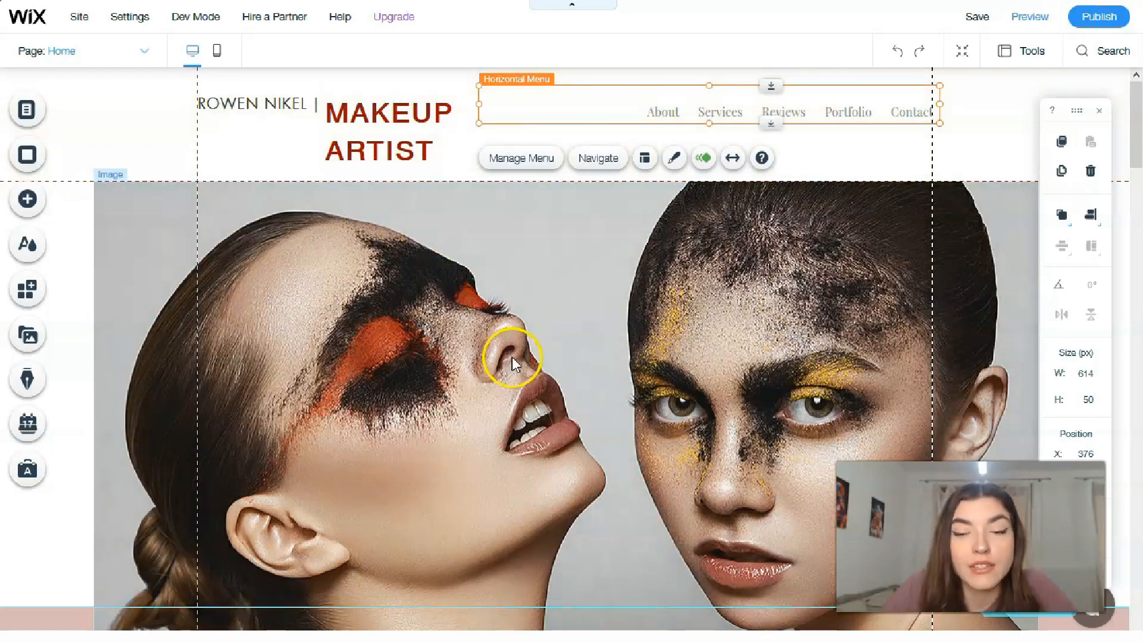
Replace the Events image in the Services section with an uploaded close-up glamour portrait of a woman with pink nails.
scroll(510, 348, "down", 2)
scroll(523, 359, "down", 2)
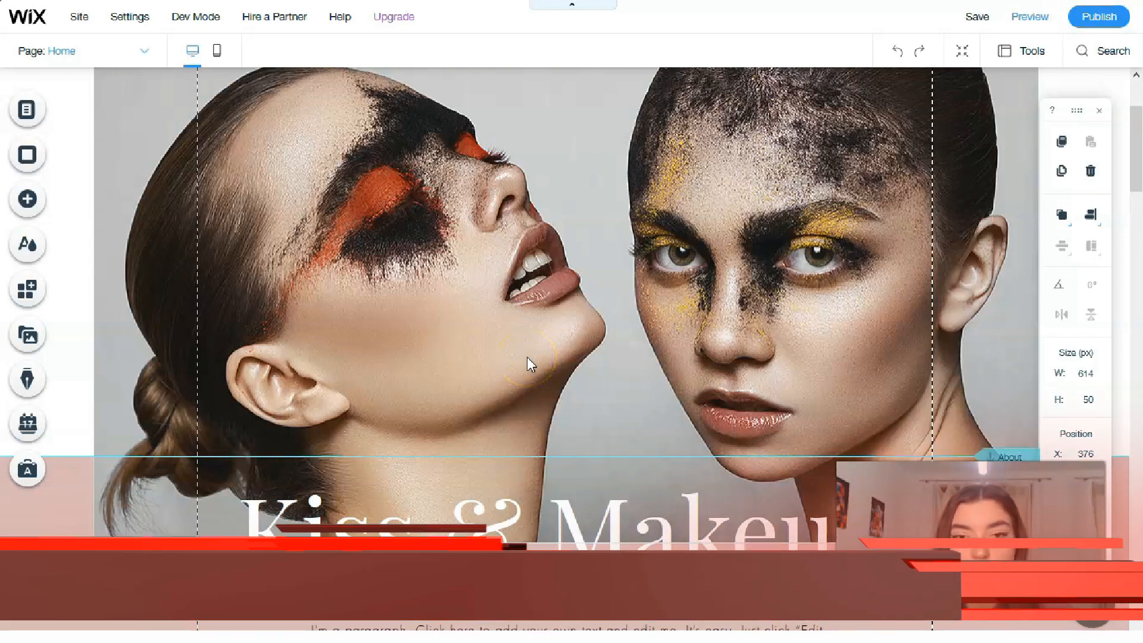
scroll(524, 402, "down", 2)
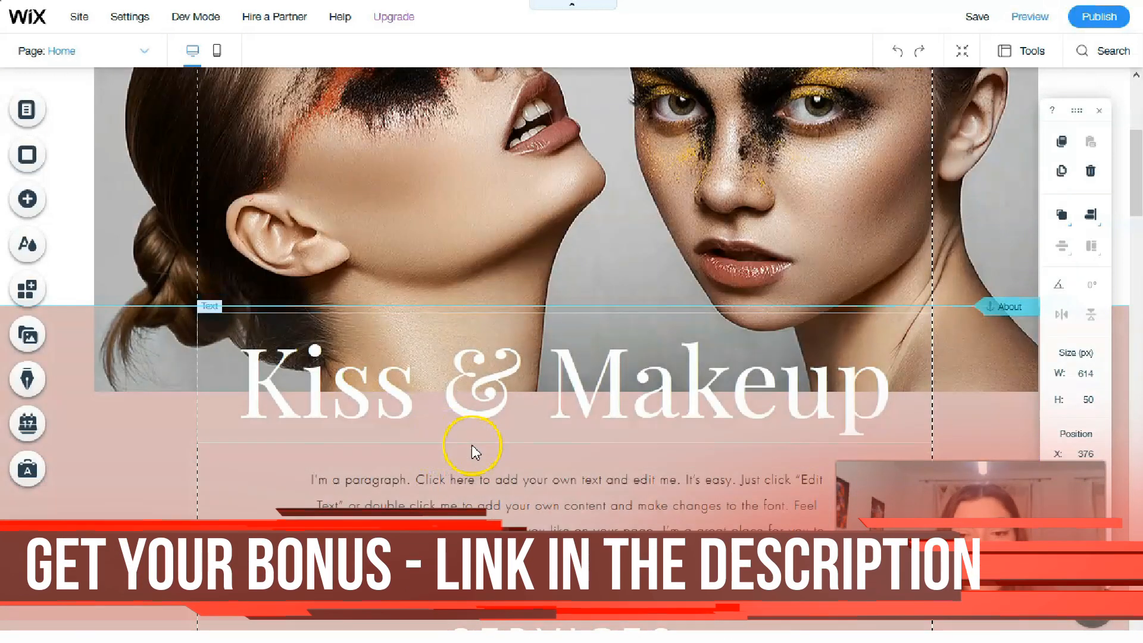
scroll(471, 444, "down", 2)
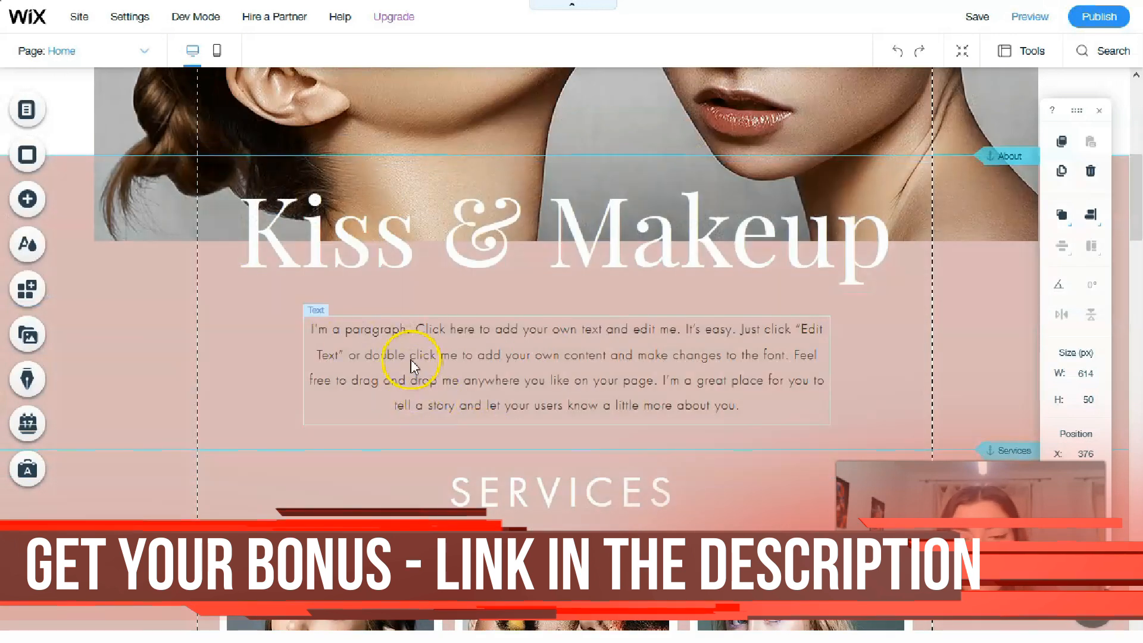
scroll(429, 366, "down", 1)
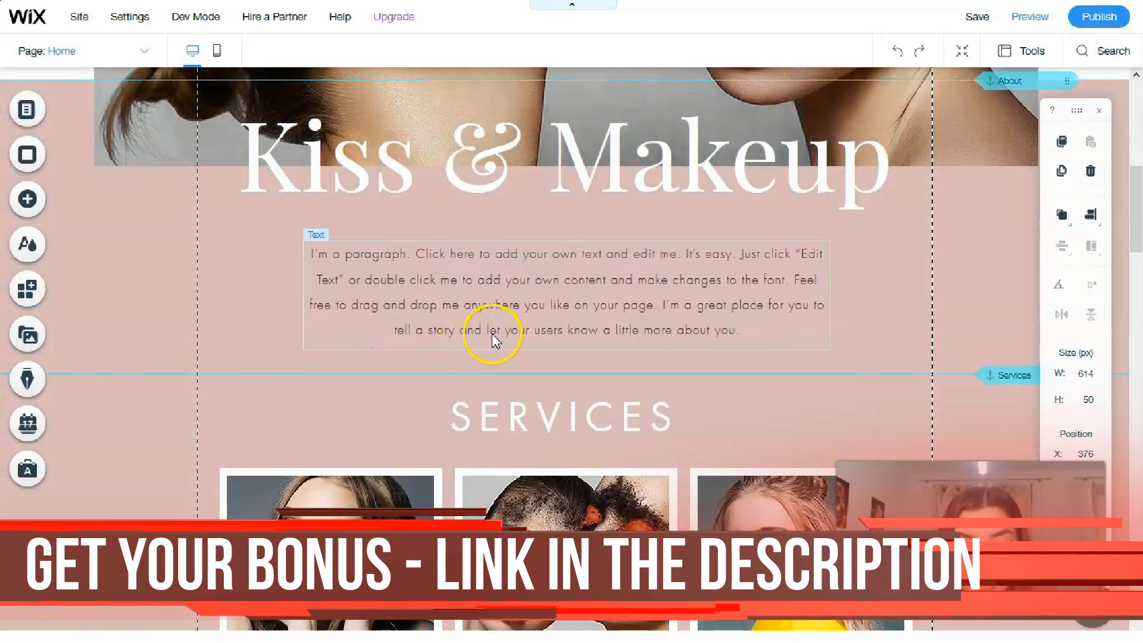
scroll(558, 324, "down", 2)
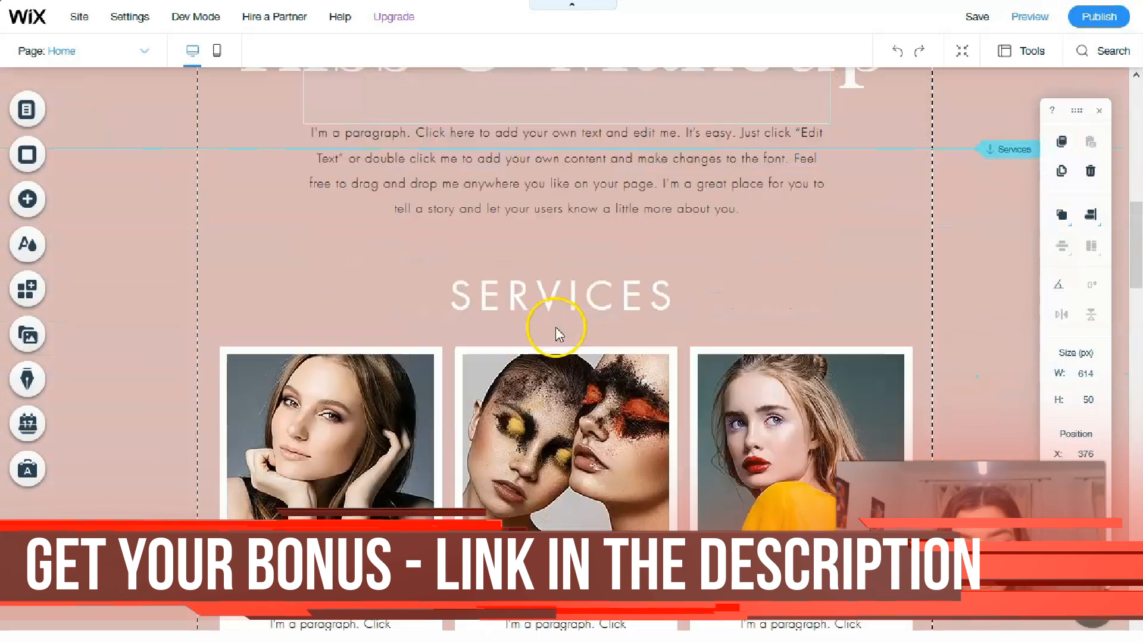
scroll(555, 327, "down", 2)
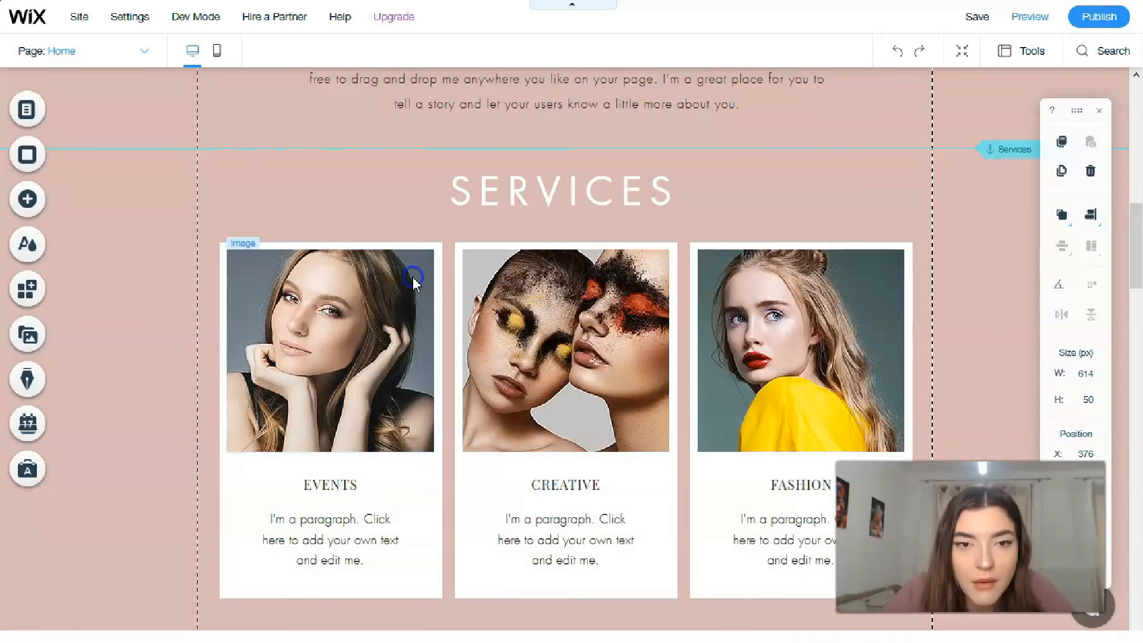
left_click(414, 281)
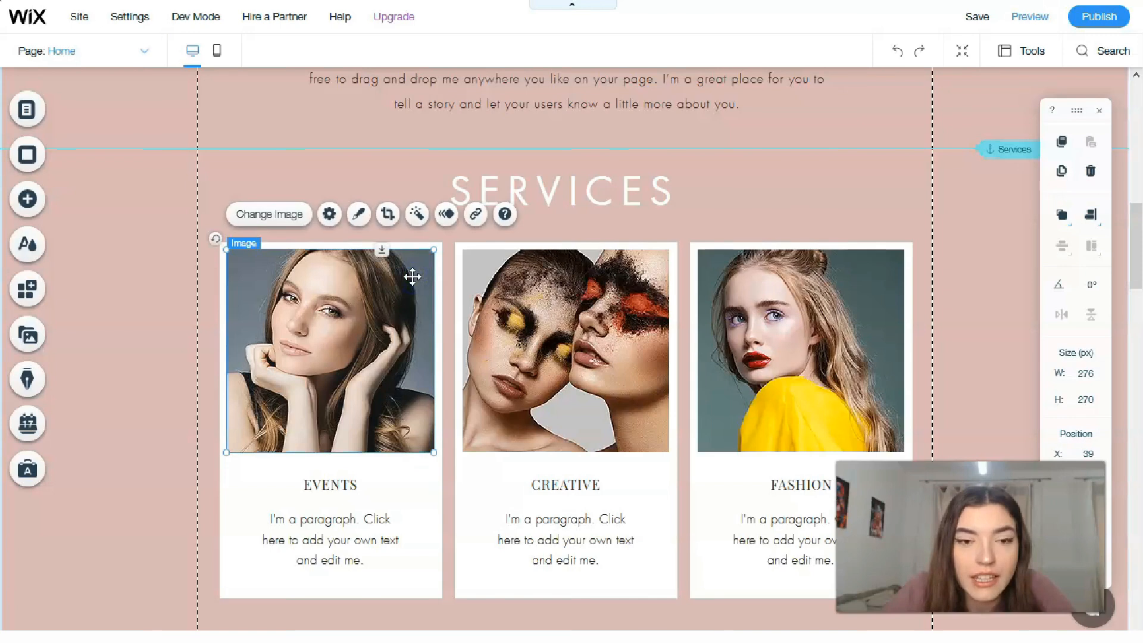
left_click(271, 215)
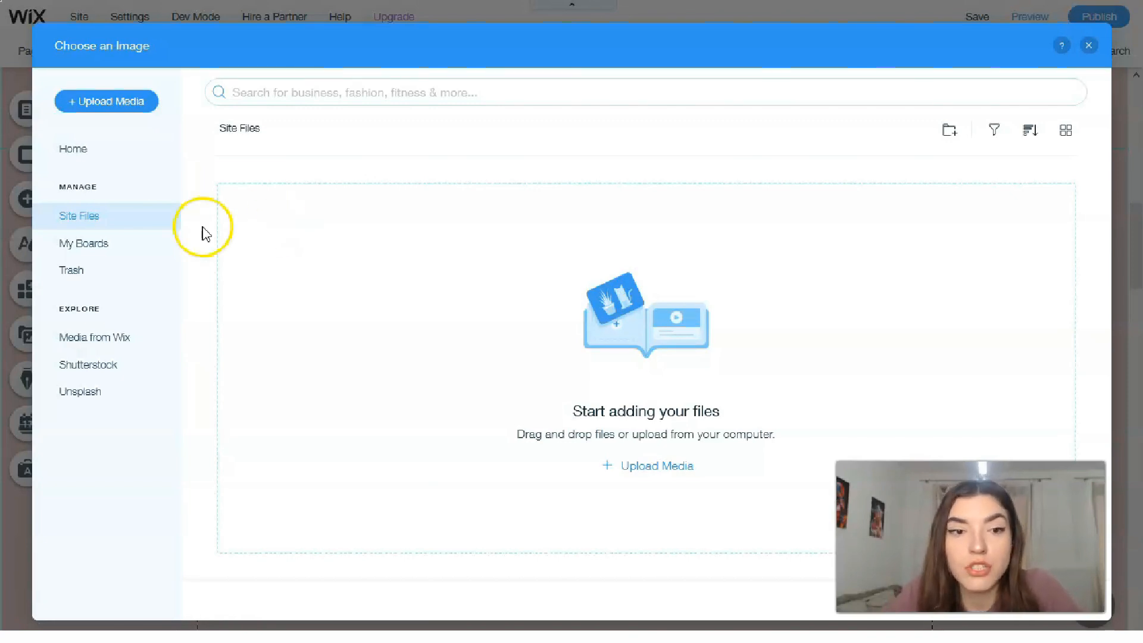
left_click(126, 345)
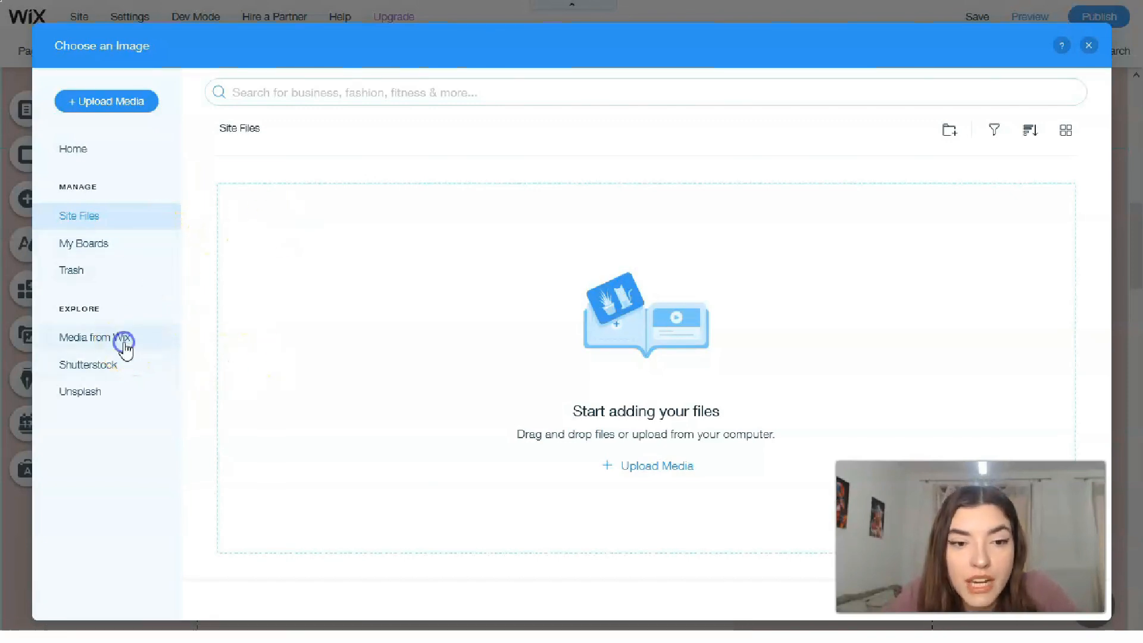
left_click(97, 374)
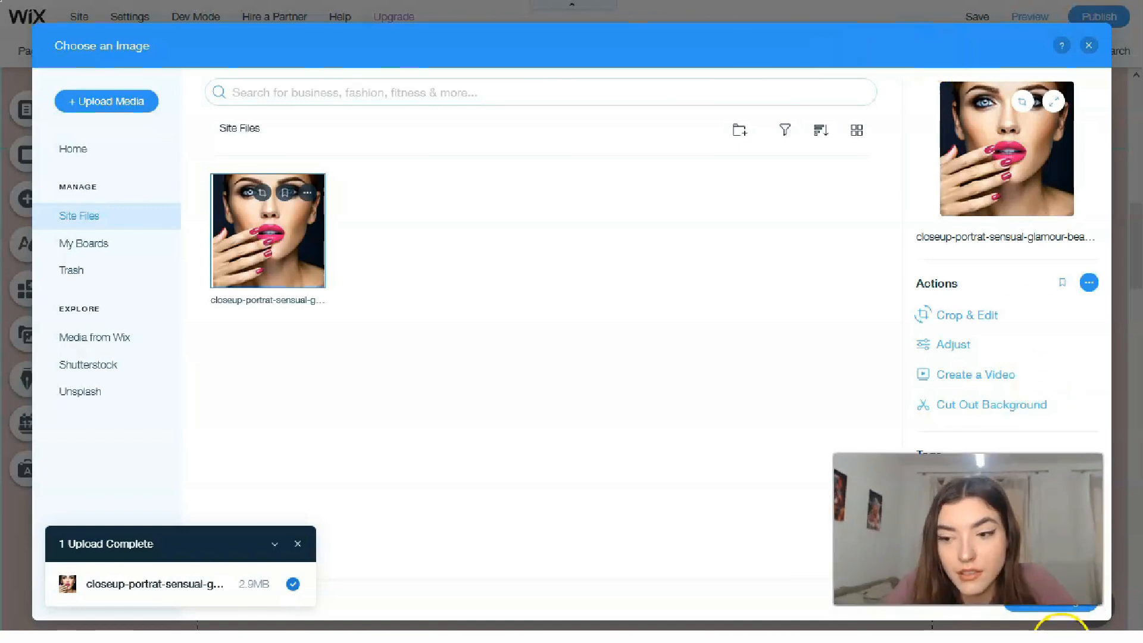
left_click(1068, 613)
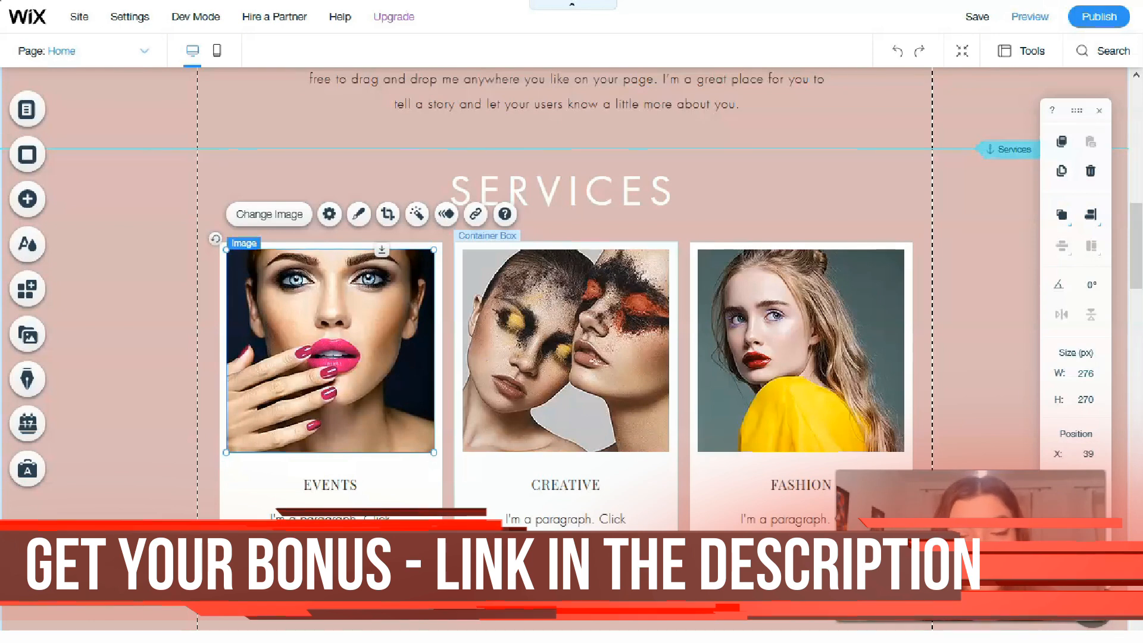
Review the rest of the page, from the testimonials and portfolio gallery to the contact form and footer, and return to the header.
scroll(562, 506, "down", 6)
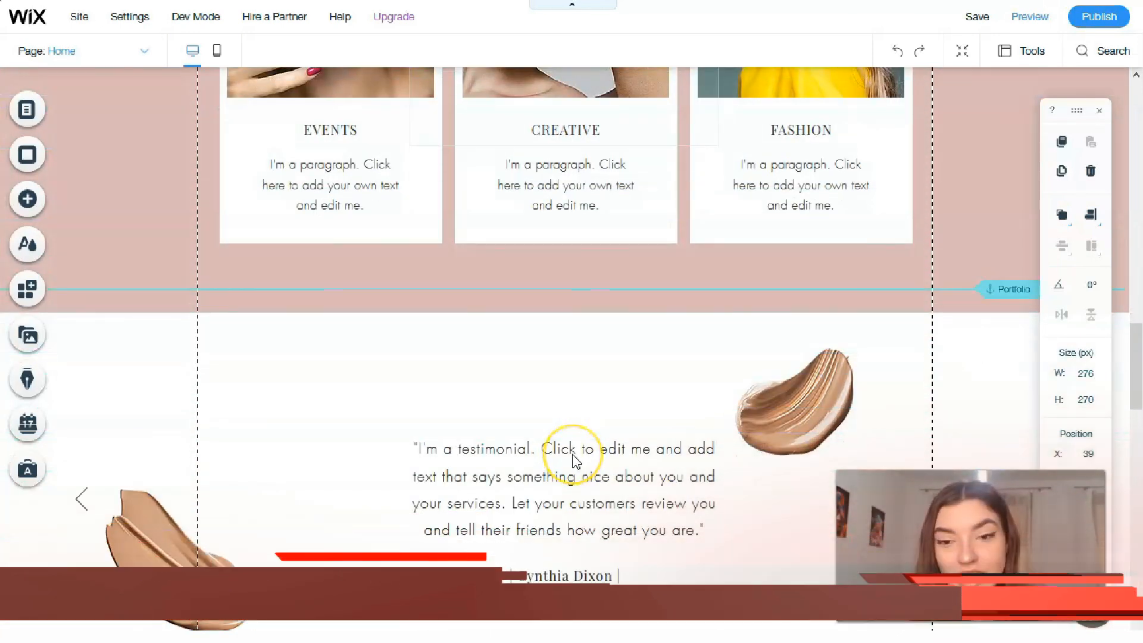
scroll(574, 456, "down", 10)
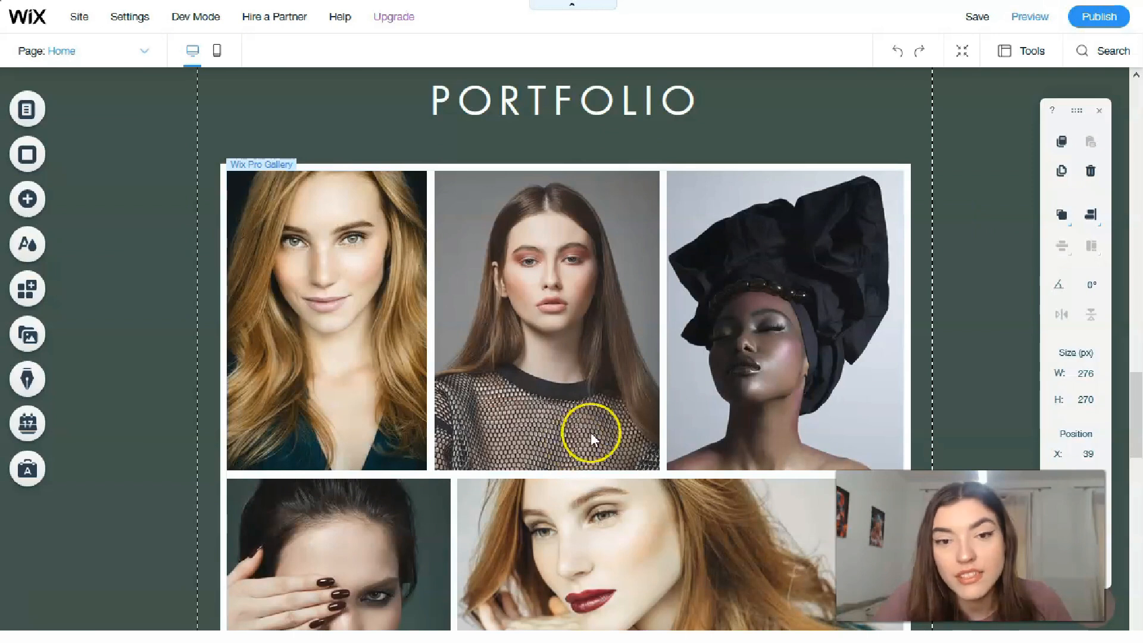
scroll(623, 321, "down", 7)
scroll(630, 334, "down", 10)
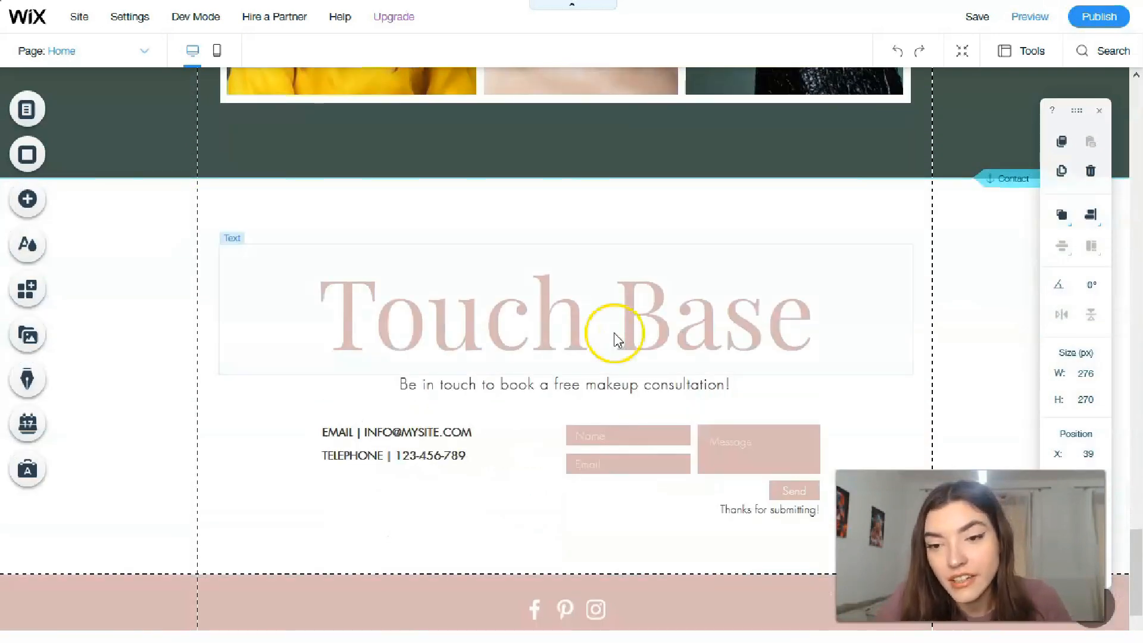
scroll(614, 348, "down", 2)
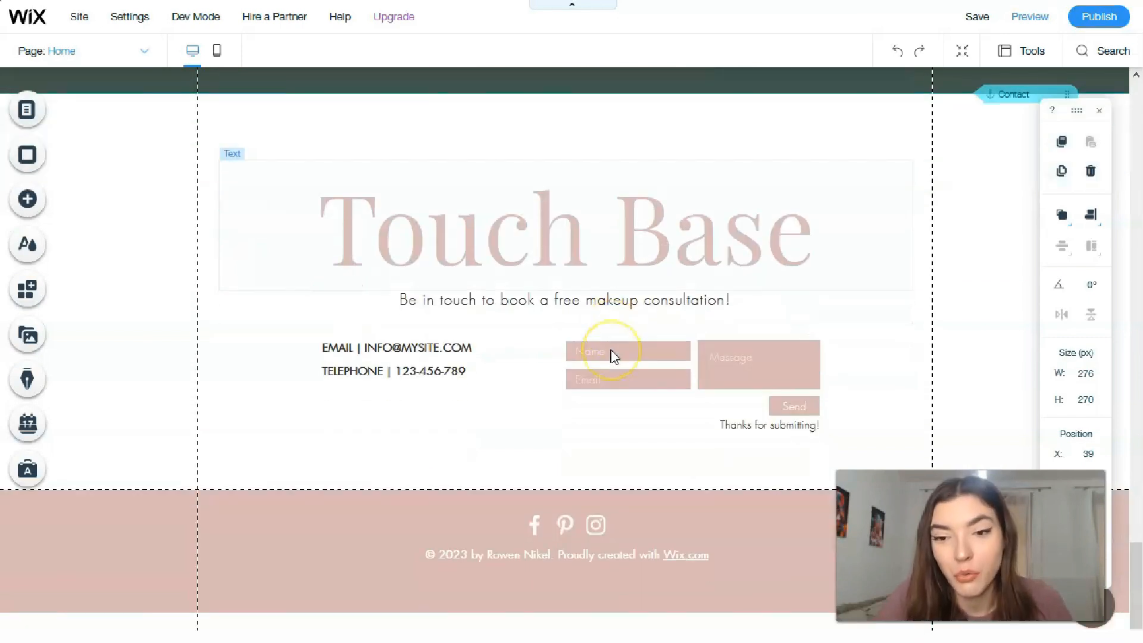
scroll(277, 438, "up", 7)
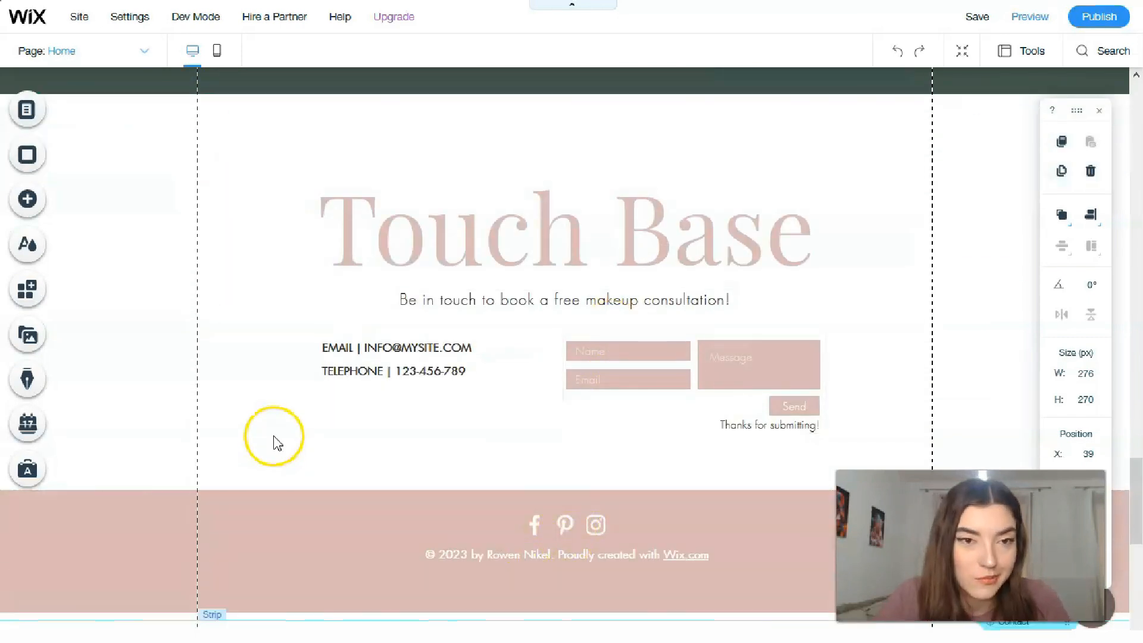
scroll(277, 434, "up", 5)
scroll(205, 394, "up", 10)
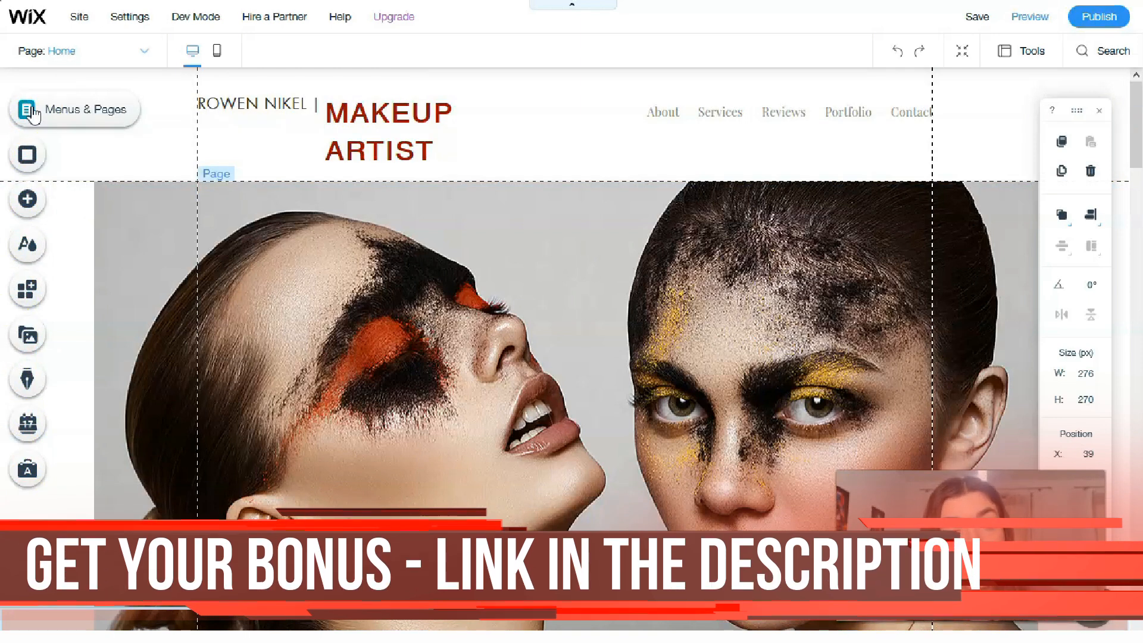
Set the page background colour to the dusty pink site colour #D8B6B6.
left_click(28, 156)
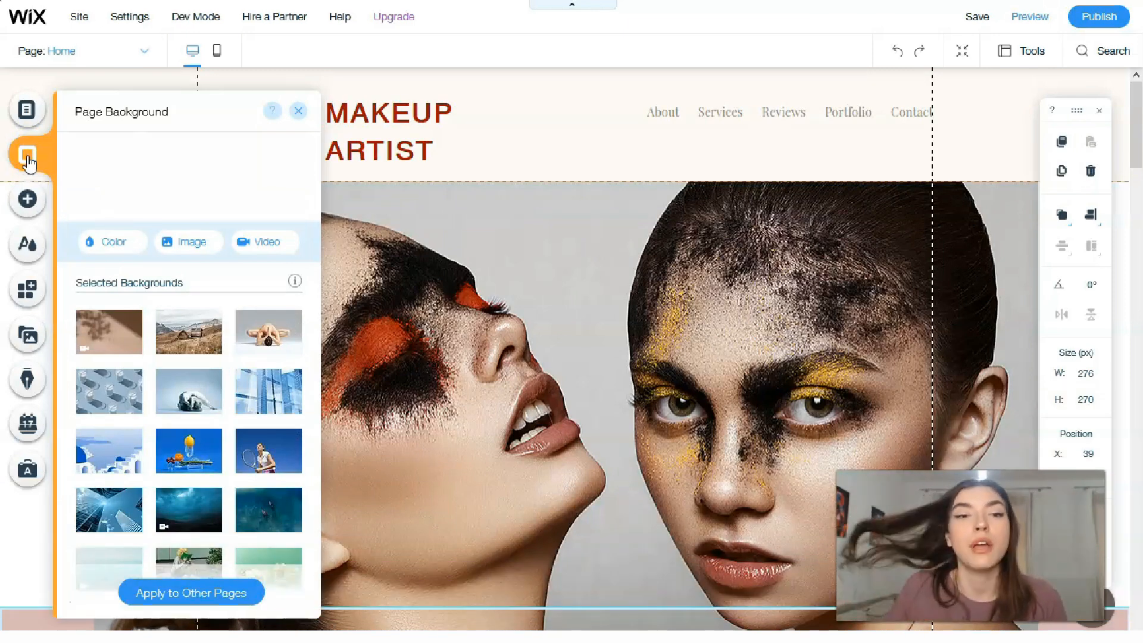
left_click(108, 241)
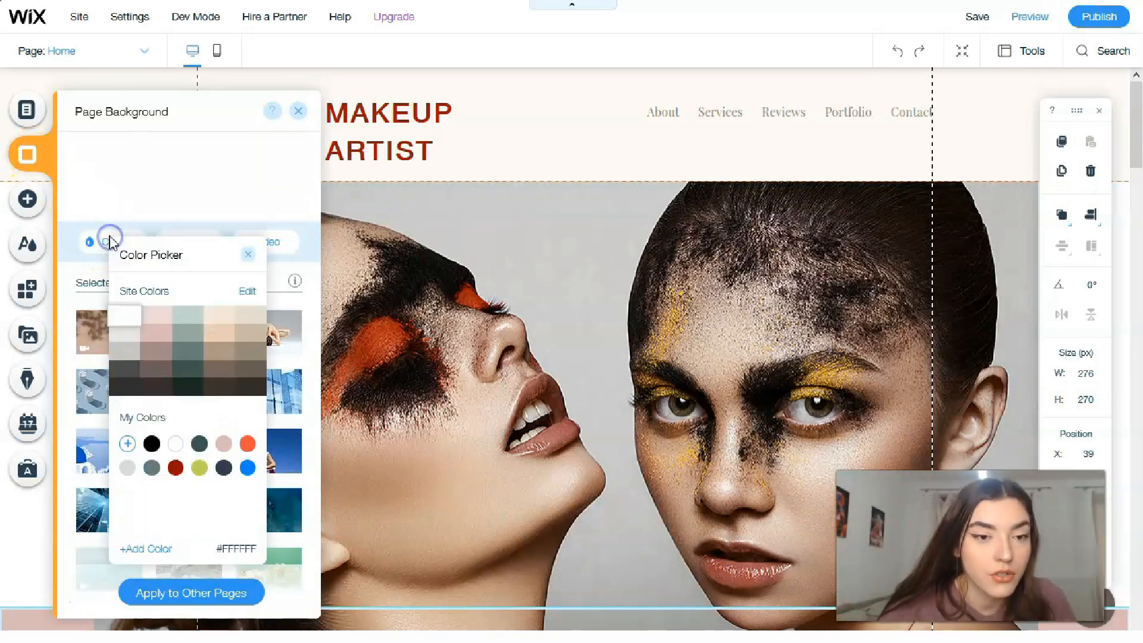
left_click(165, 341)
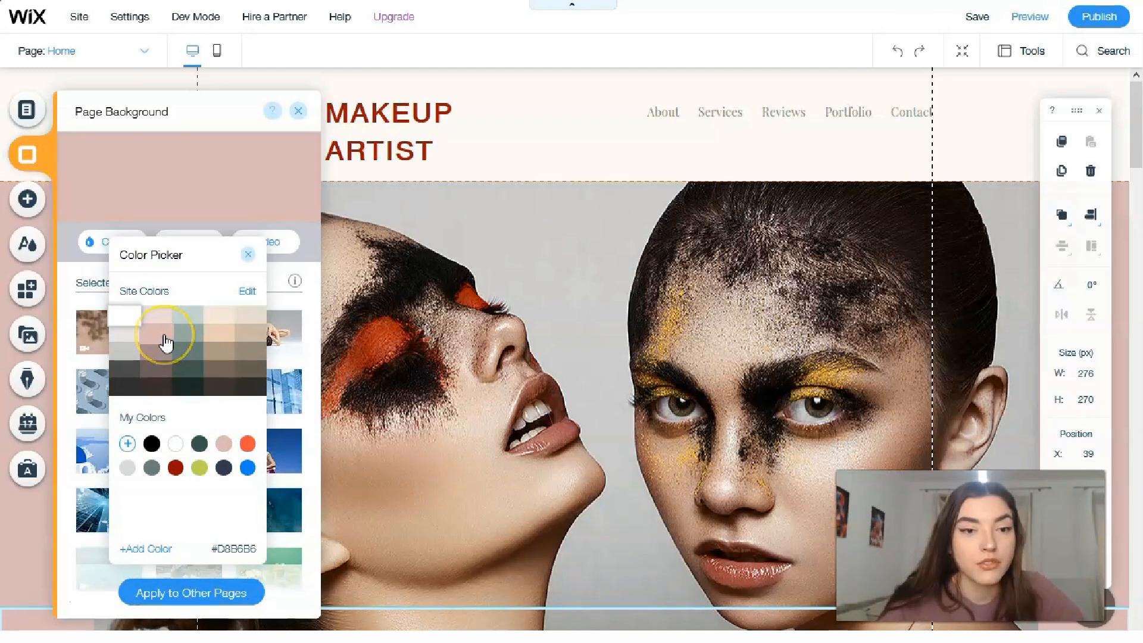
Try sage green and peach for the page background, and settle on the light beige site colour #E4DBD1.
left_click(198, 340)
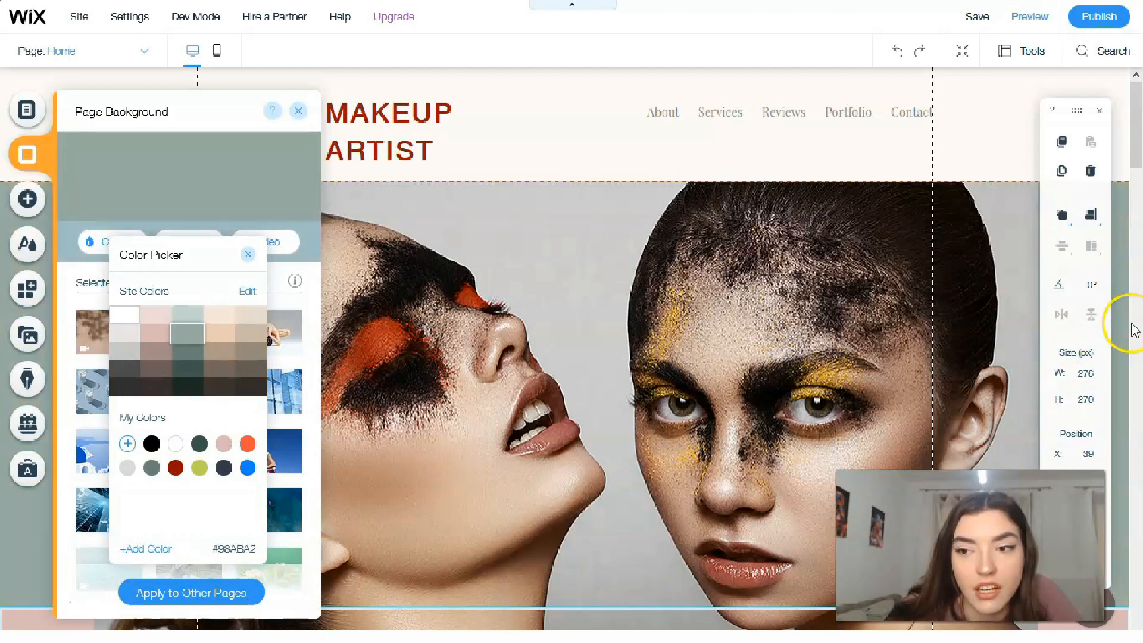
left_click(227, 336)
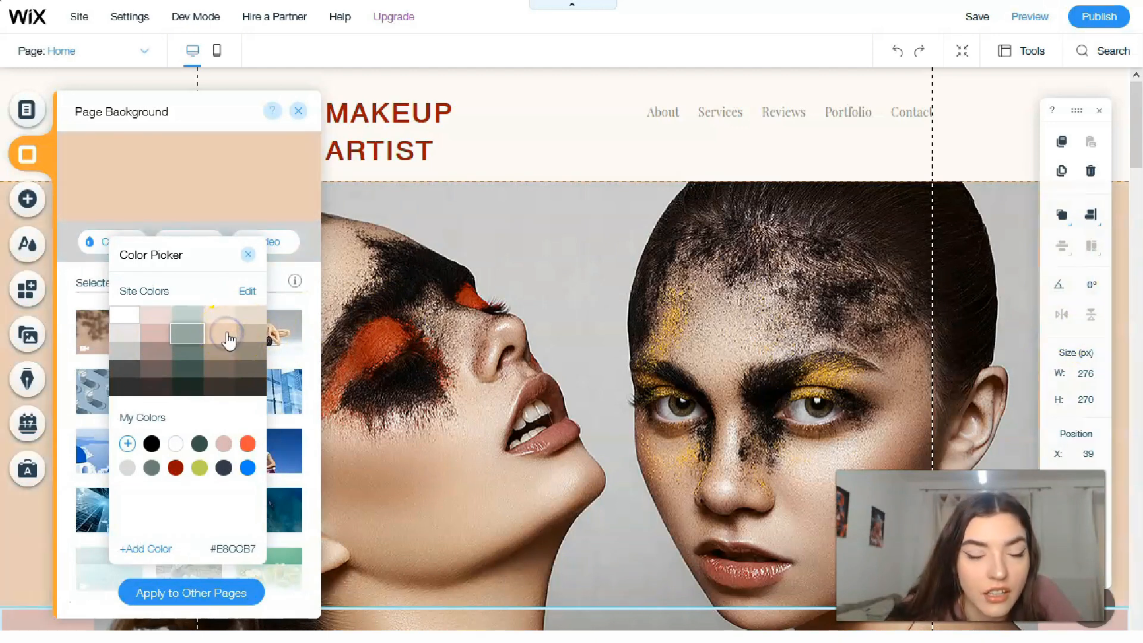
left_click(258, 320)
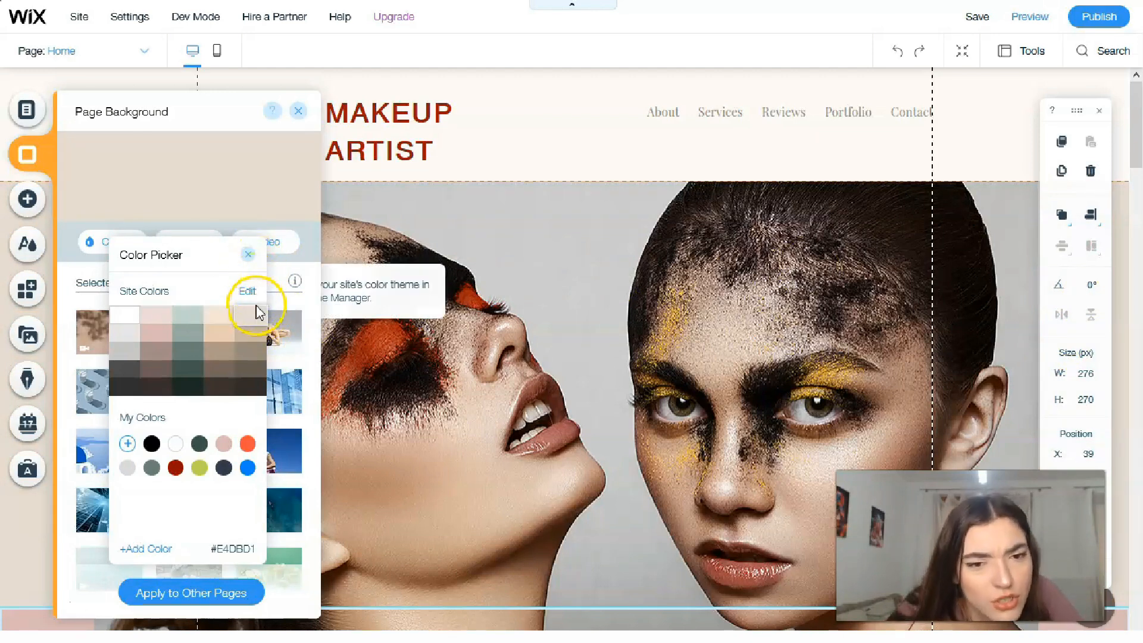
left_click(260, 322)
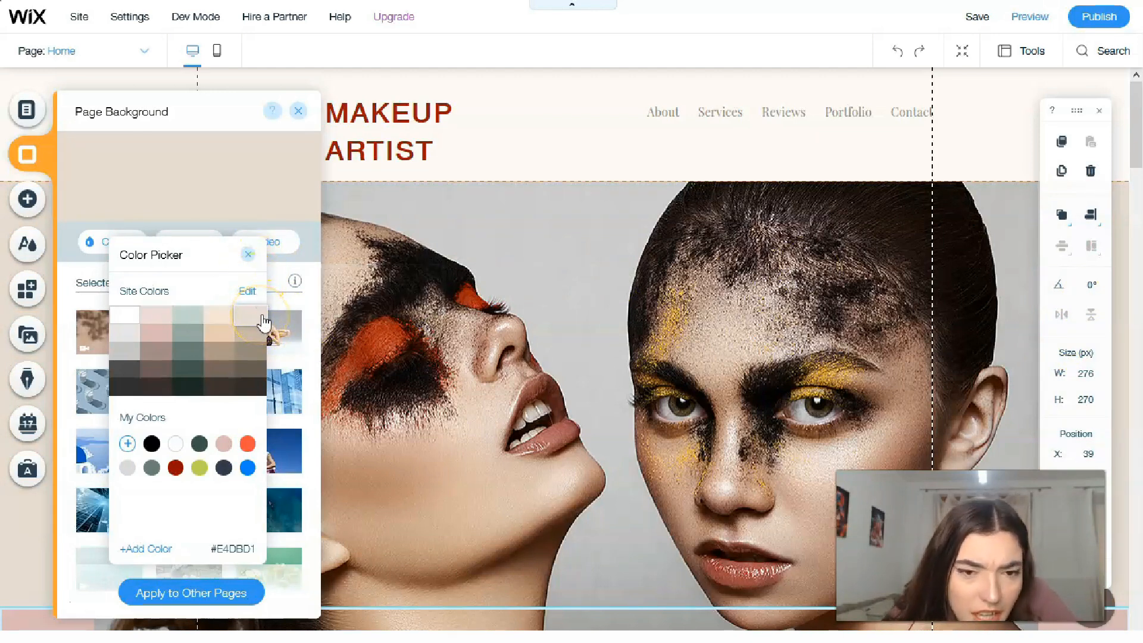
left_click(248, 255)
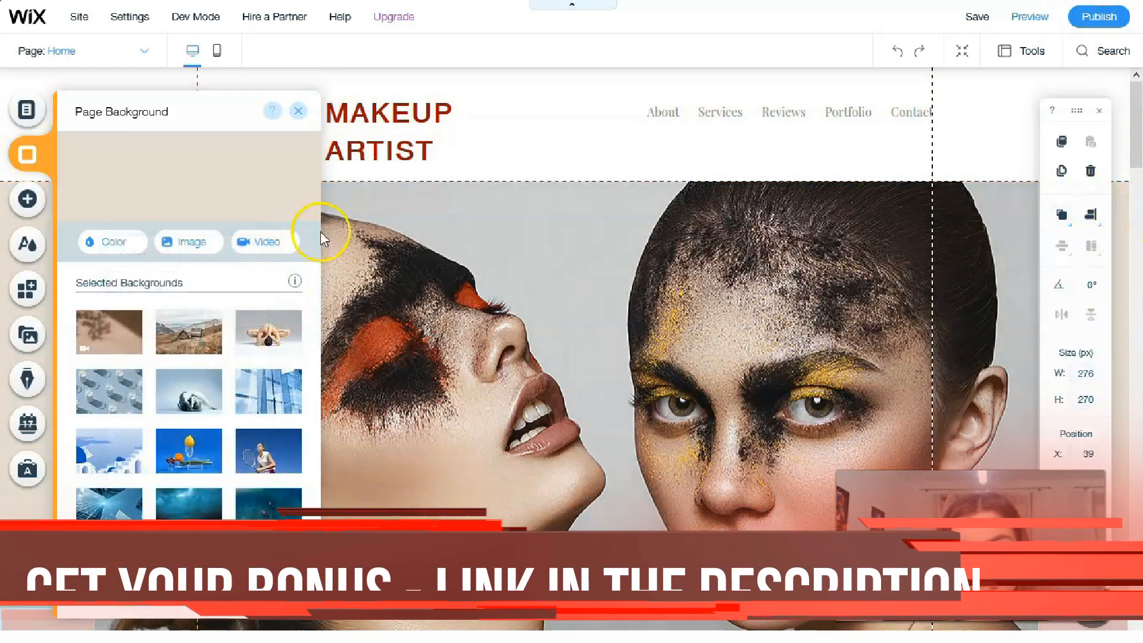
Browse the elements that can be added to the page, including buttons, decorative shapes, menus, lists and grids, and video and music players.
mouse_move(80, 390)
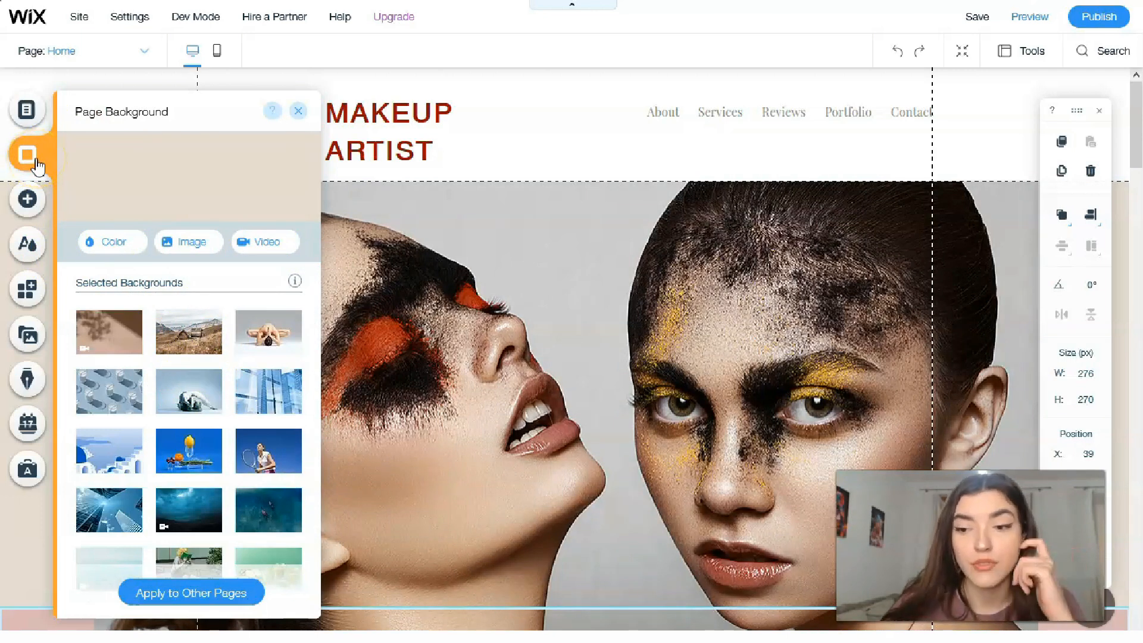
left_click(25, 203)
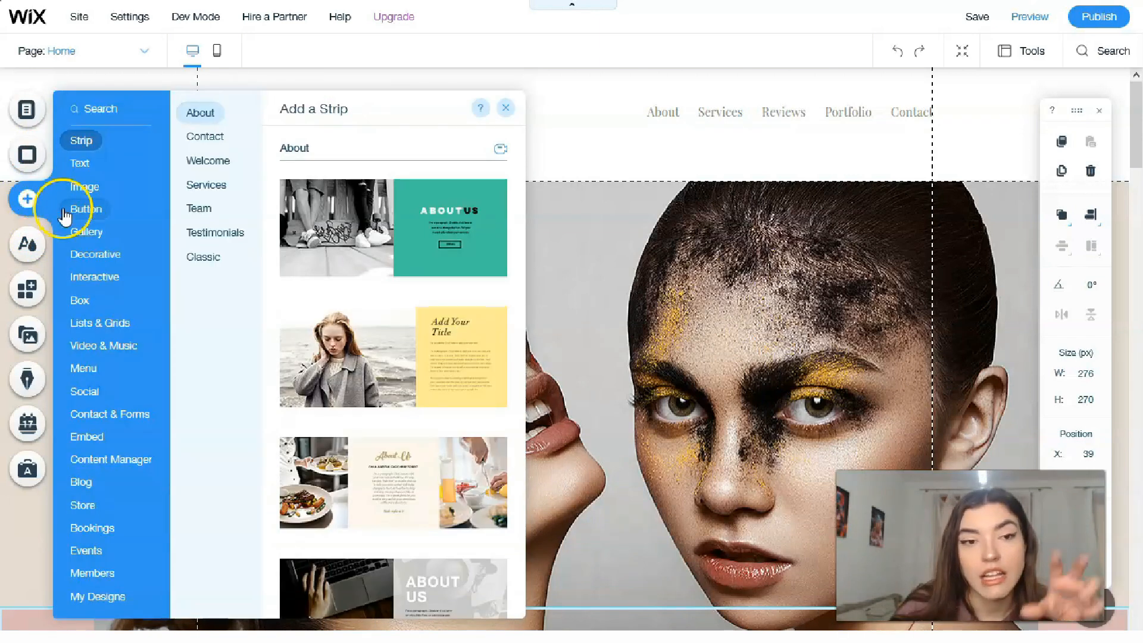
left_click(87, 214)
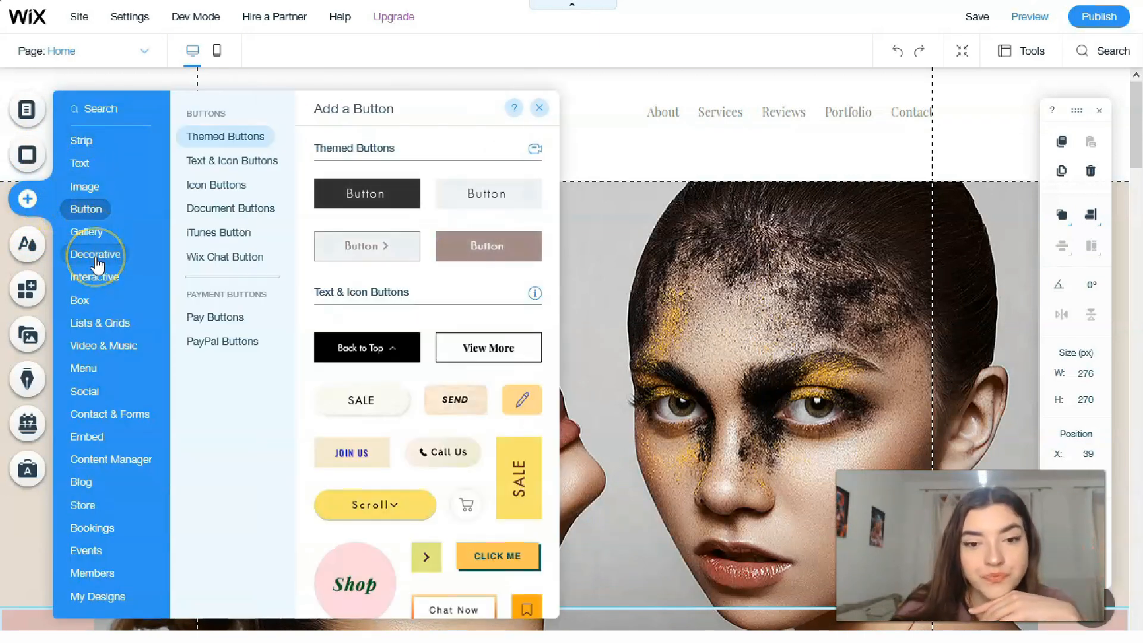
left_click(97, 261)
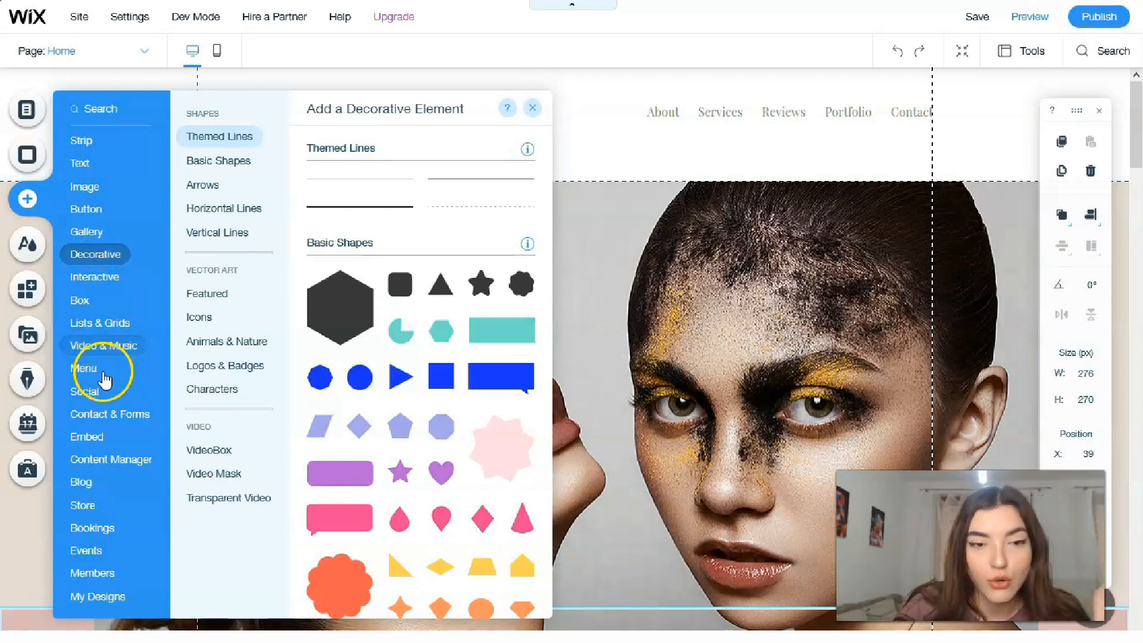
left_click(106, 350)
left_click(106, 371)
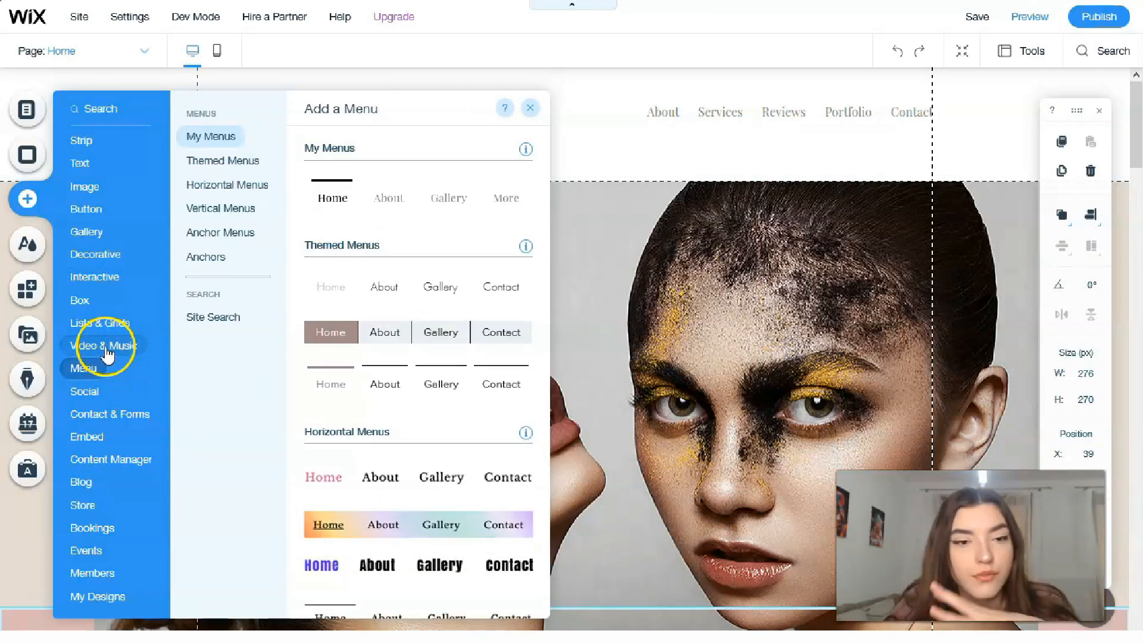
left_click(111, 345)
left_click(107, 326)
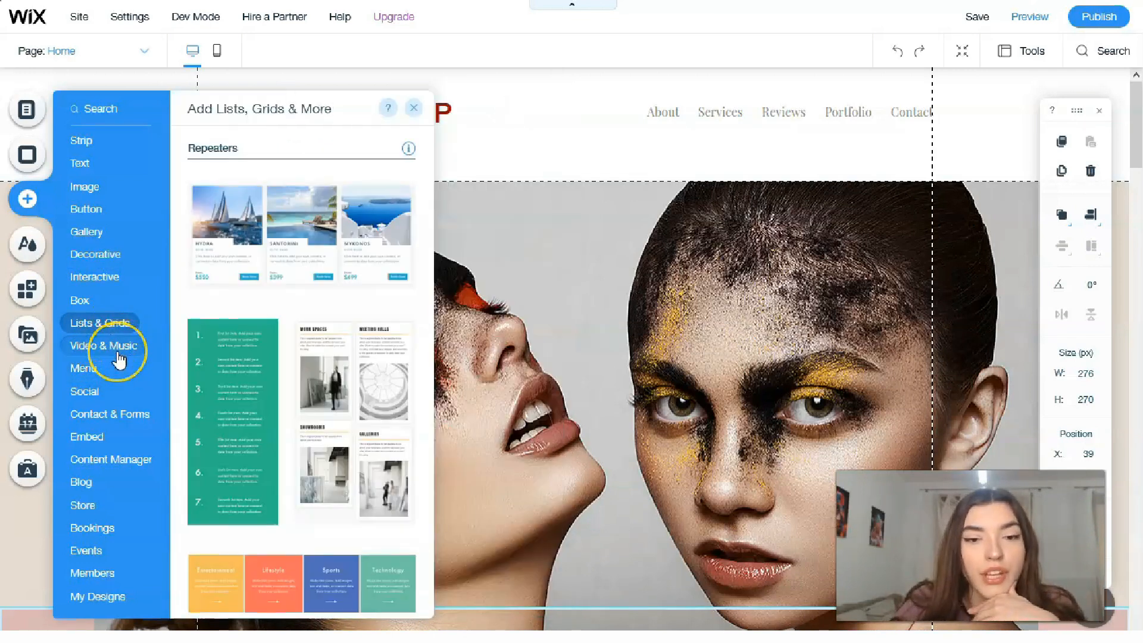
left_click(116, 349)
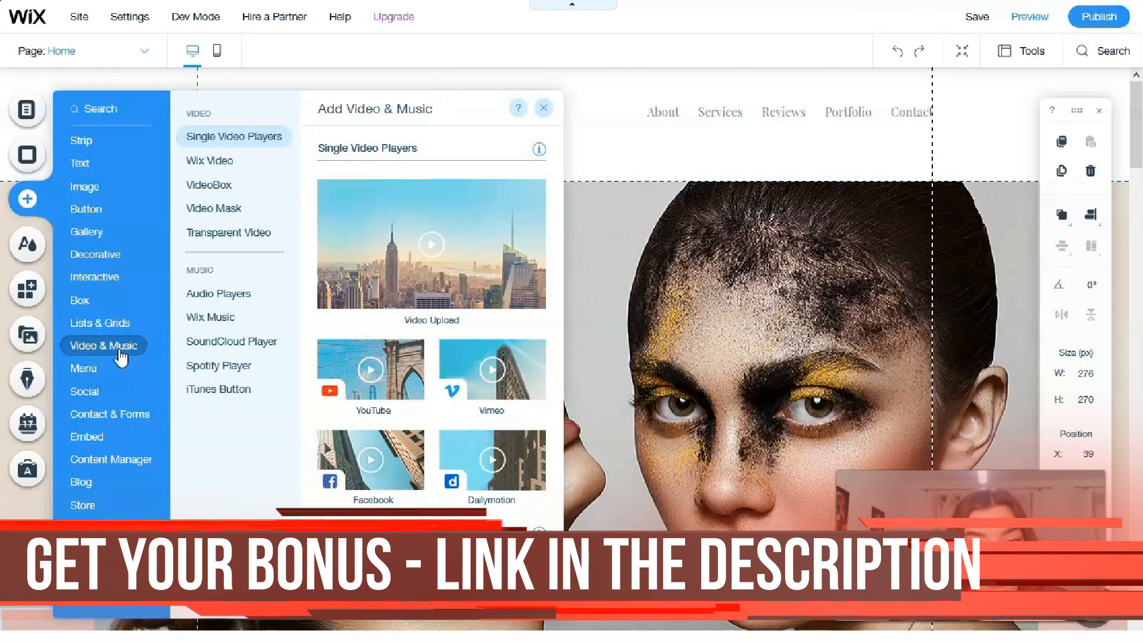
scroll(706, 333, "down", 10)
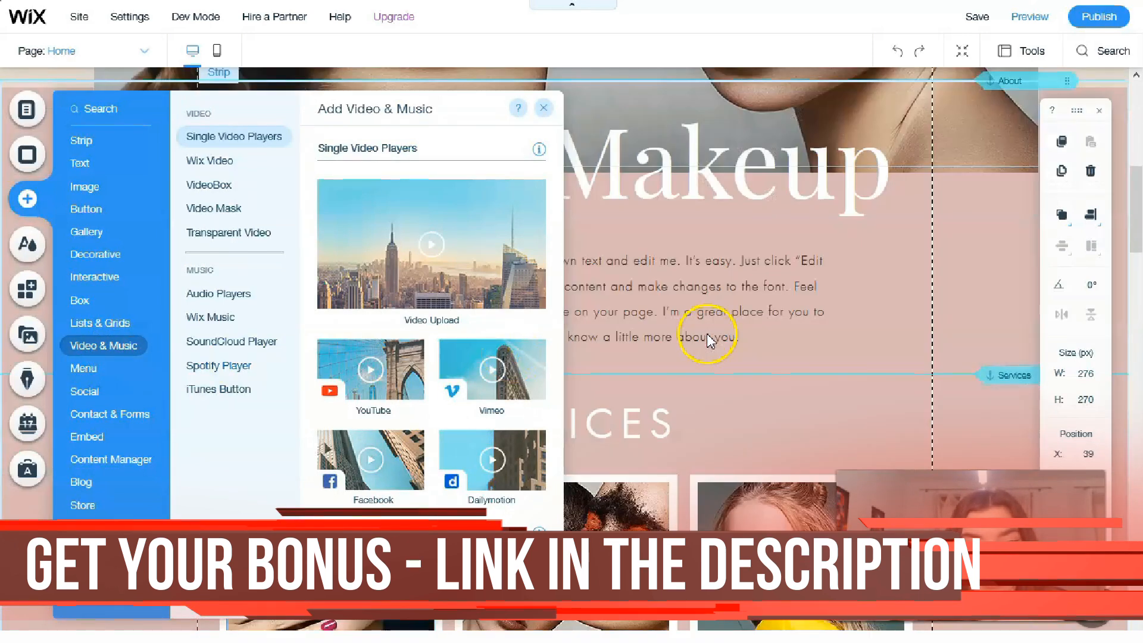
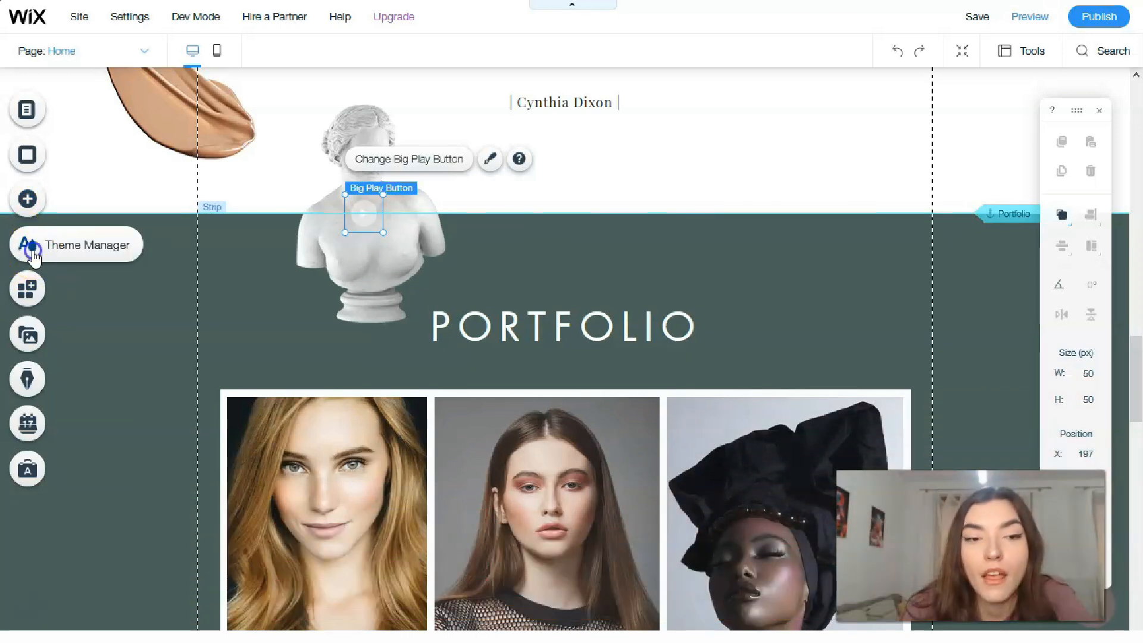
Examine the site's theme colours and text themes, and the home page of the Wix App Market.
left_click(33, 253)
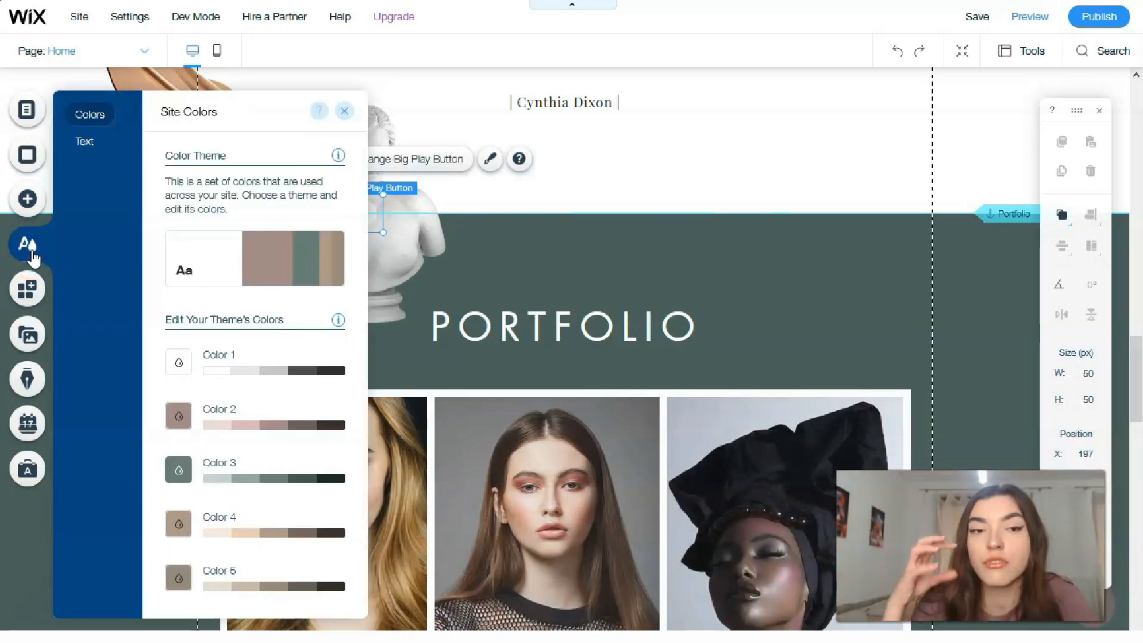
left_click(85, 143)
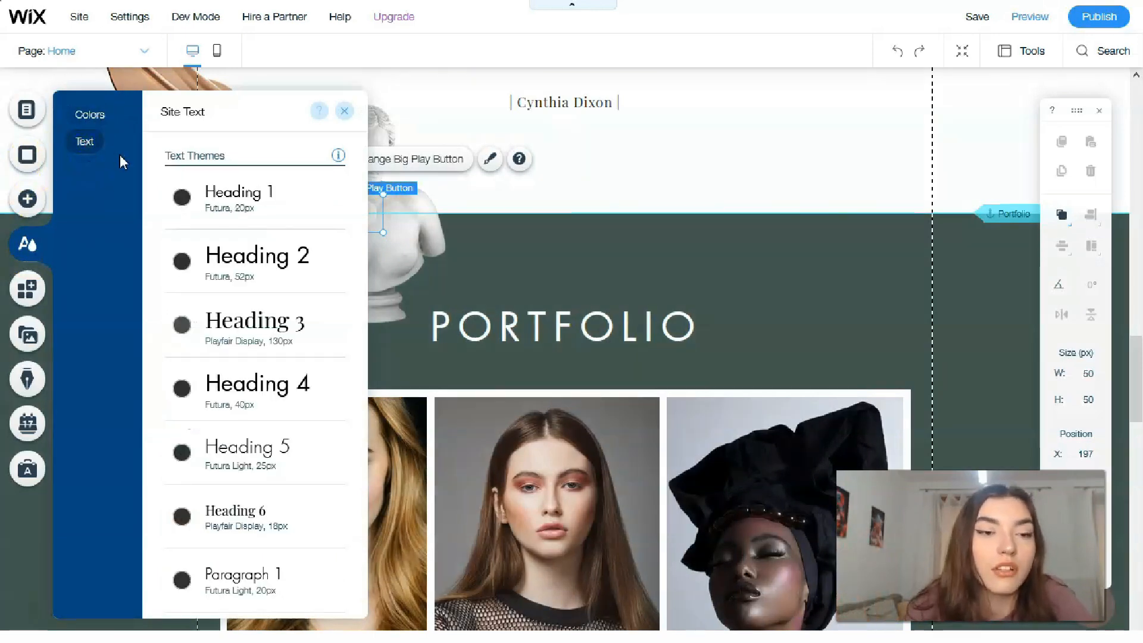
left_click(32, 293)
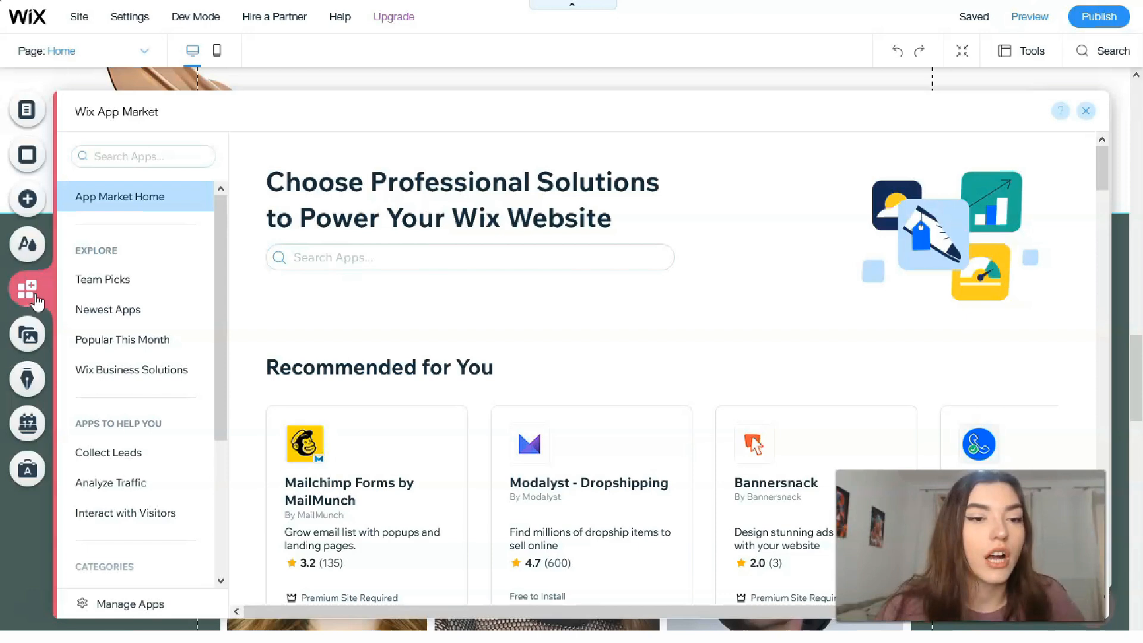
Look through the media library, from the site files and editing tools to the free Wix and Shutterstock images and videos.
left_click(28, 335)
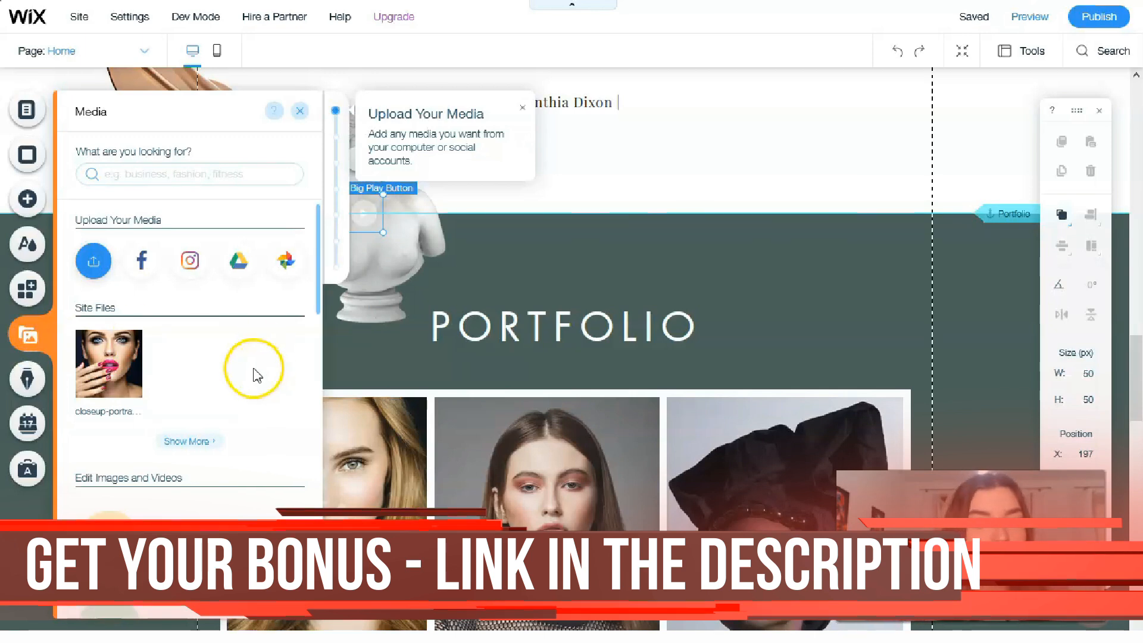
scroll(216, 426, "down", 4)
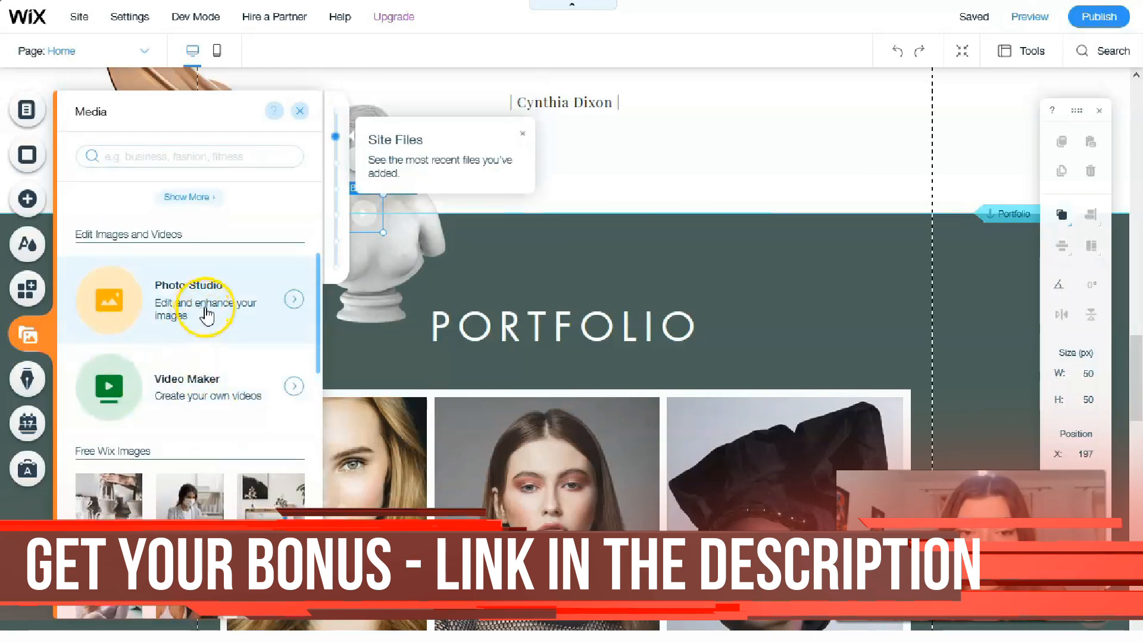
scroll(229, 409, "down", 3)
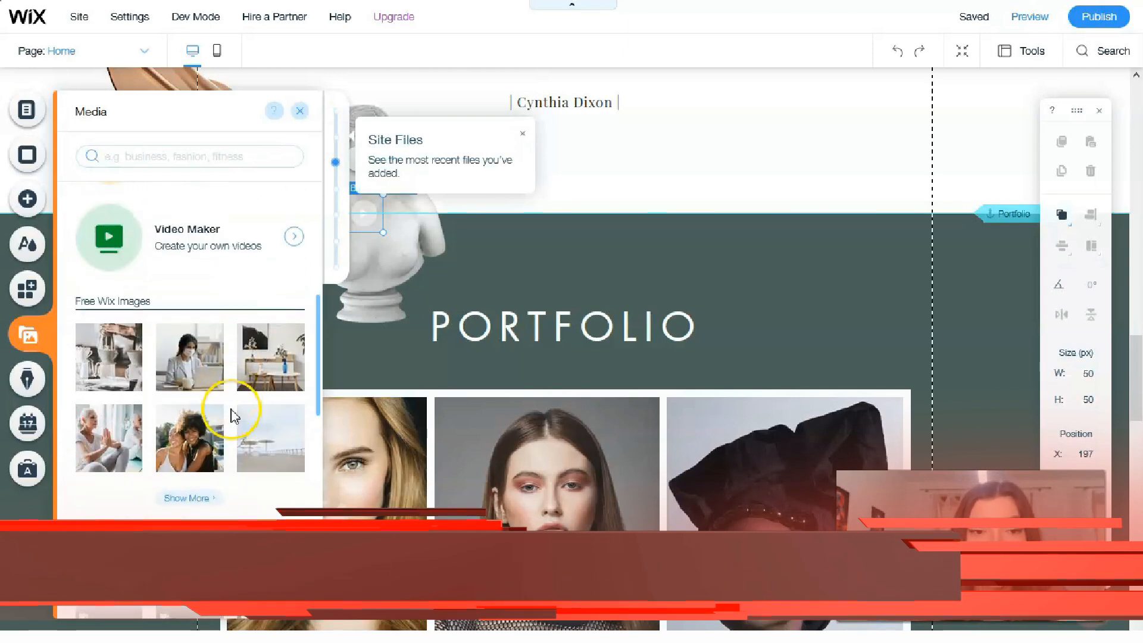
scroll(208, 357, "down", 5)
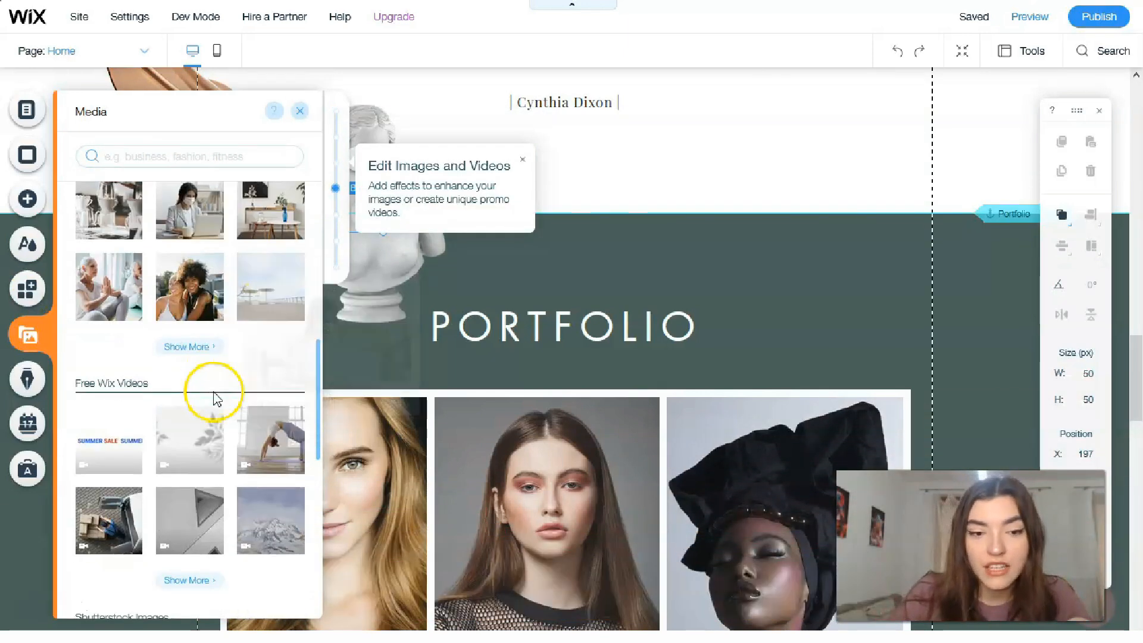
mouse_move(195, 355)
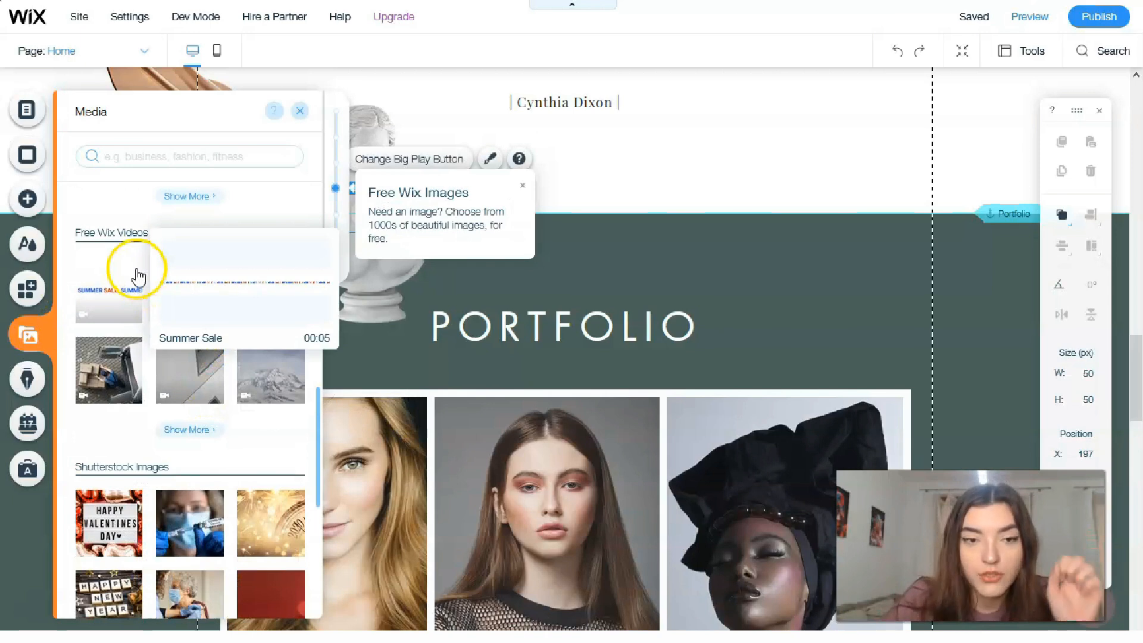
scroll(159, 324, "down", 4)
scroll(161, 333, "down", 2)
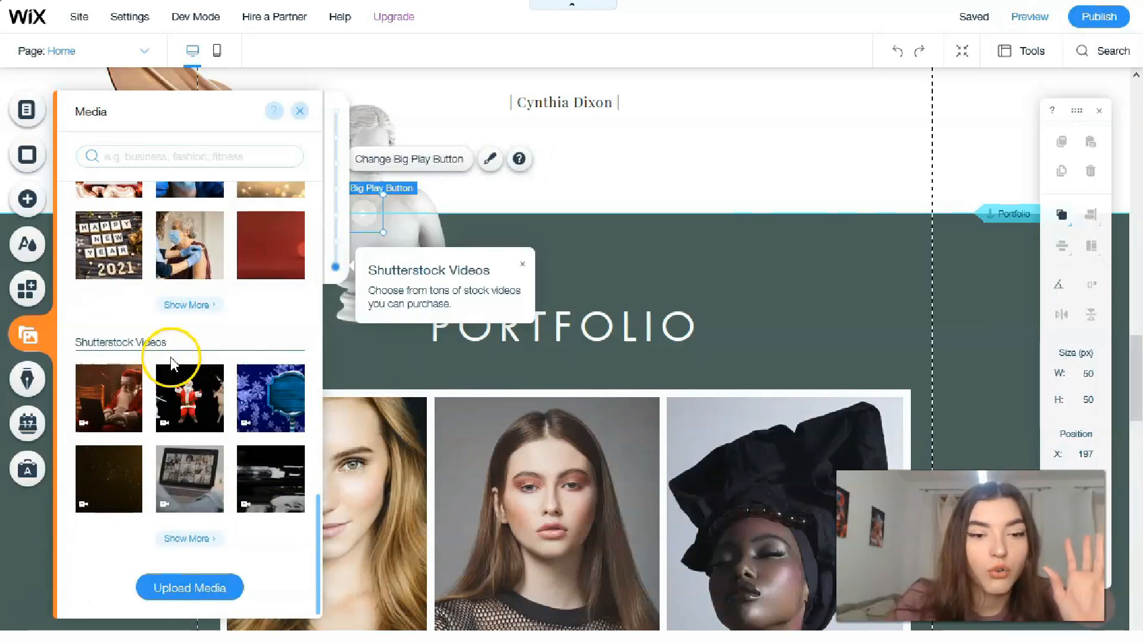
mouse_move(167, 390)
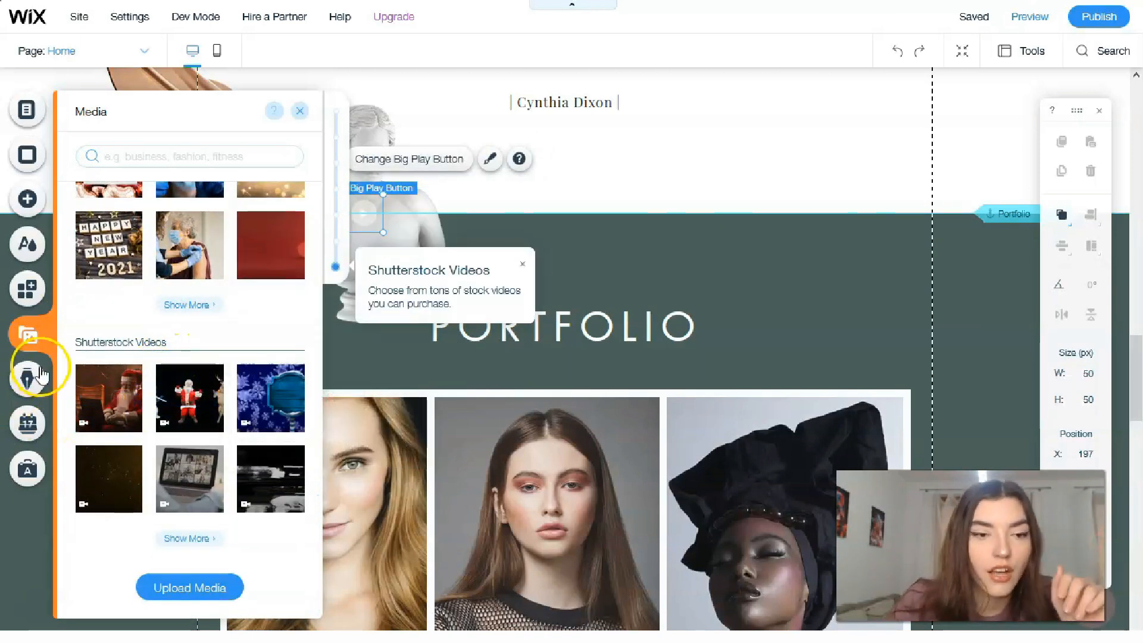
View the blog, online bookings and Ascend marketing and SEO options, and return to the page.
left_click(28, 390)
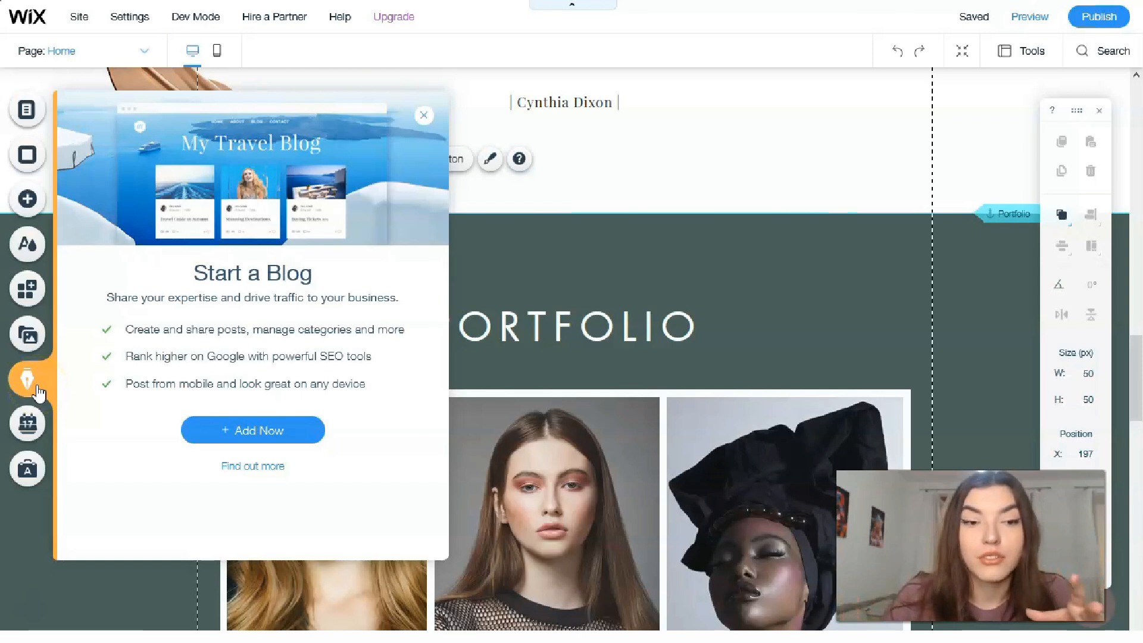
left_click(33, 422)
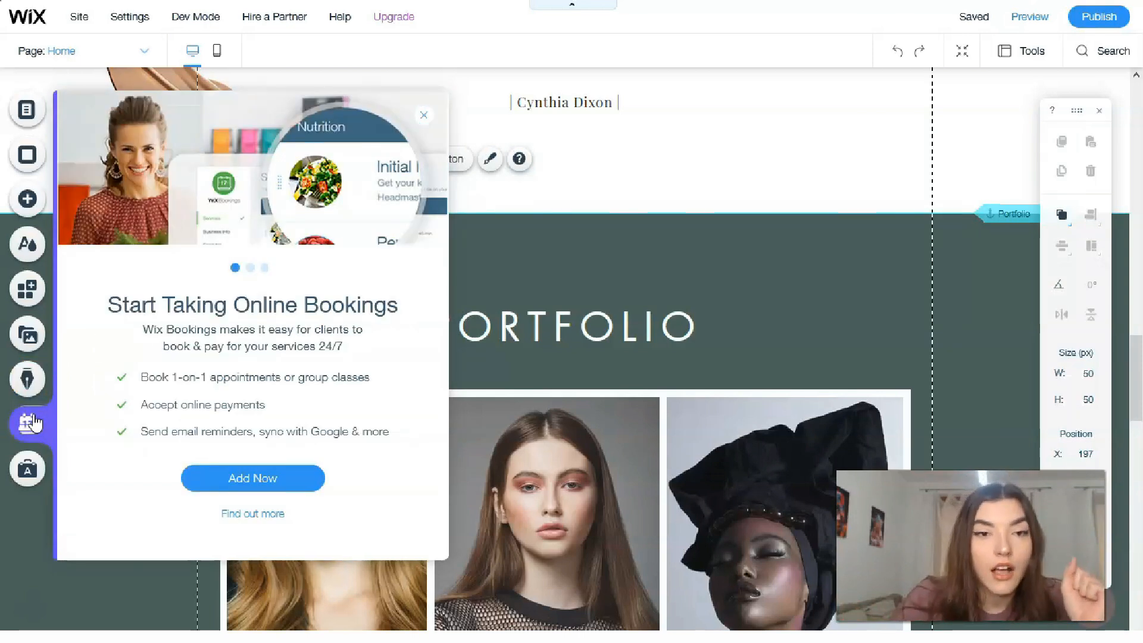
left_click(27, 468)
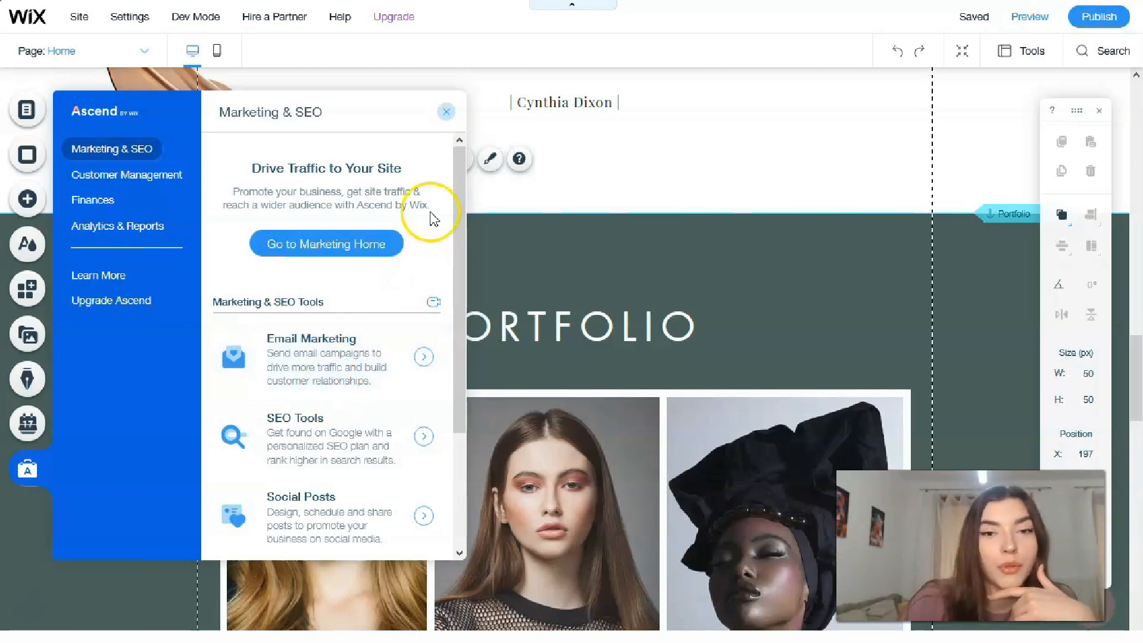
left_click(446, 113)
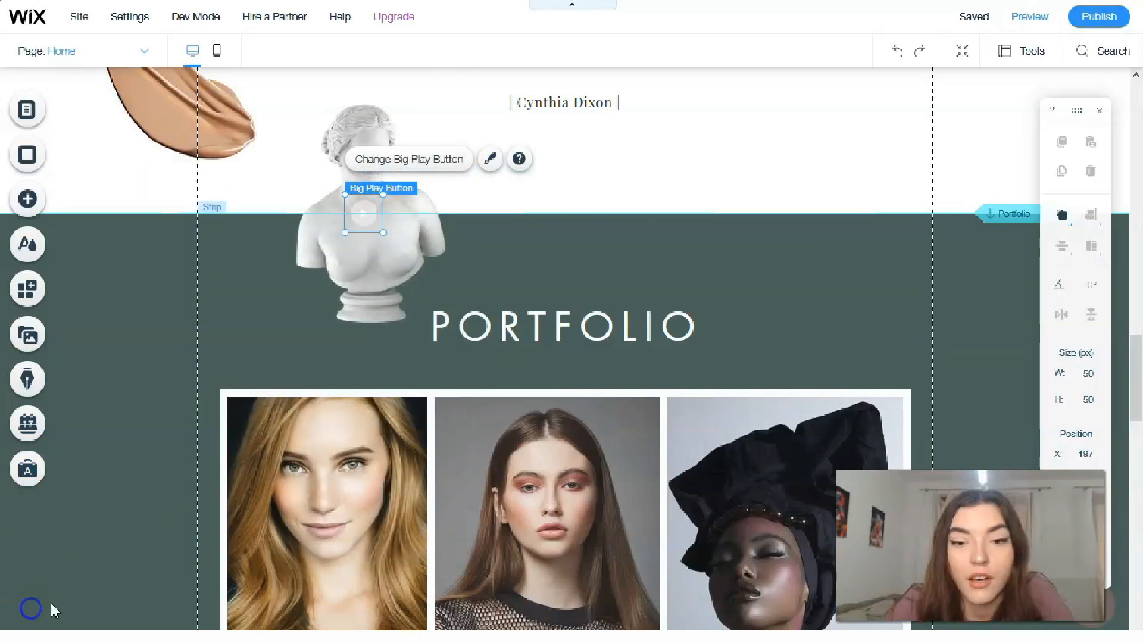